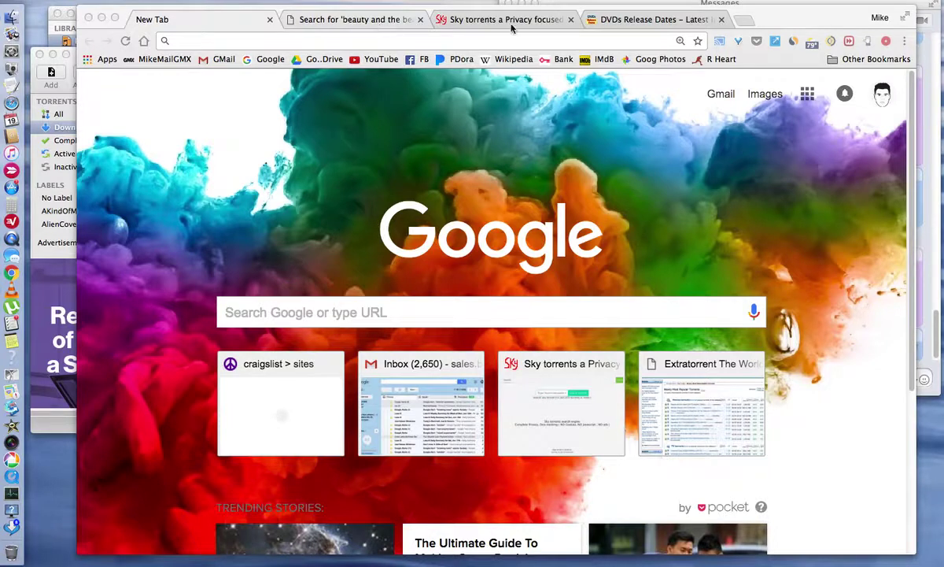
Switch to the DVDsReleaseDates.com tab and scroll the June 2017 releases led by Beauty and the Beast
left_click(652, 21)
left_click(613, 41)
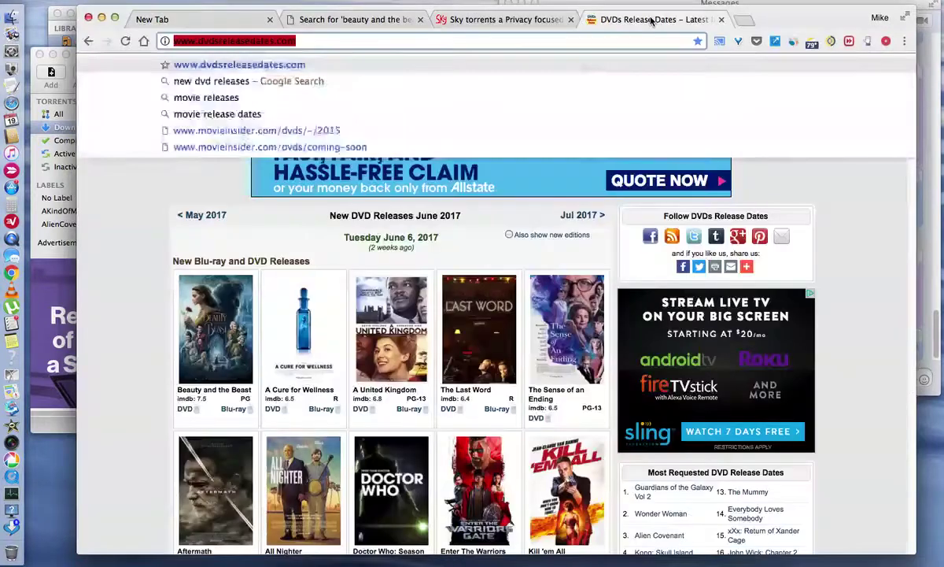
left_click(549, 40)
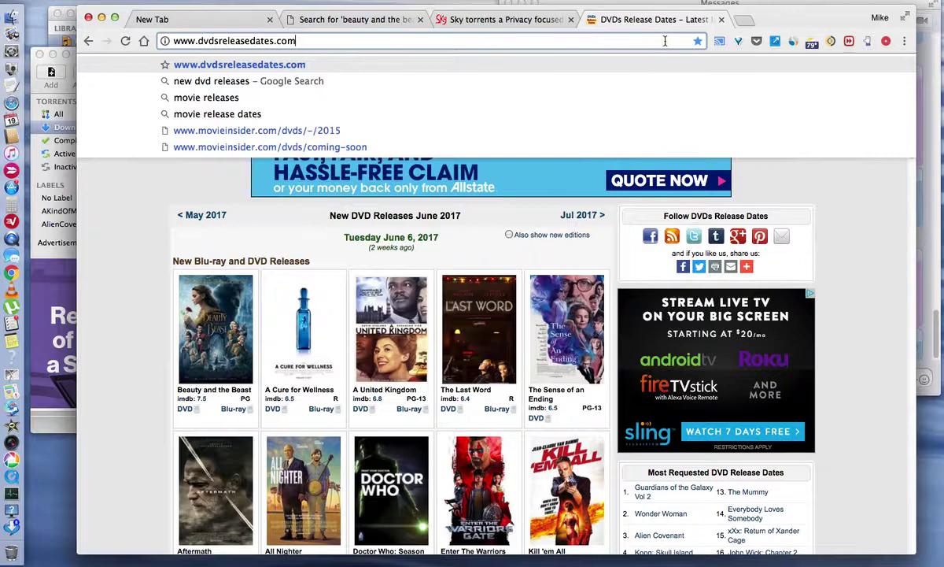
left_click(825, 183)
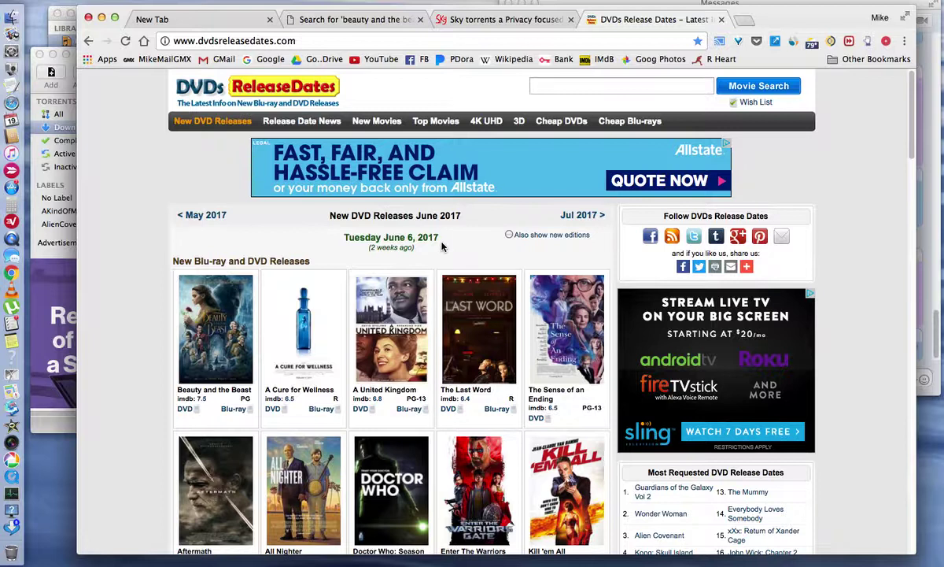
scroll(130, 250, "down", 2)
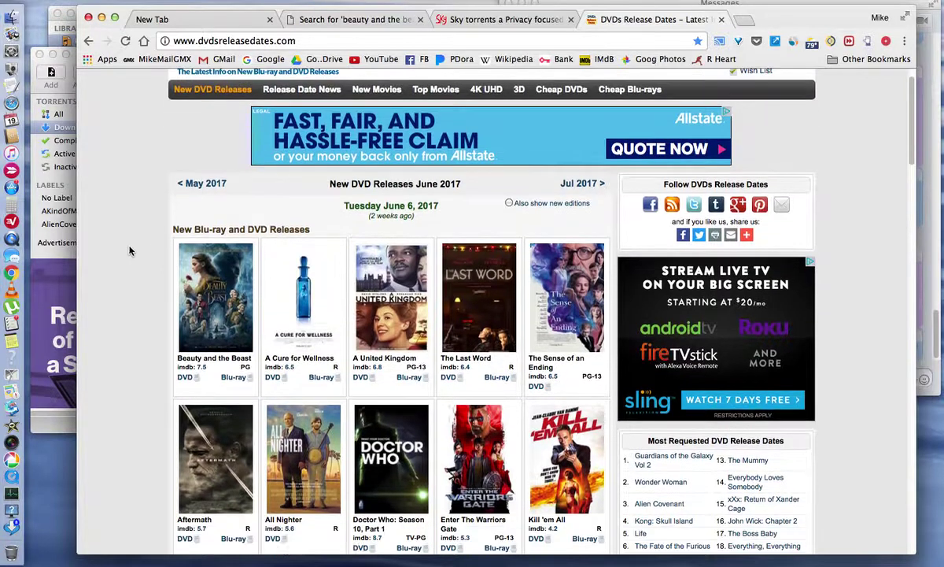
Switch to the ExtraTorrent results and select the search term 'beauty and the beast'
left_click(369, 24)
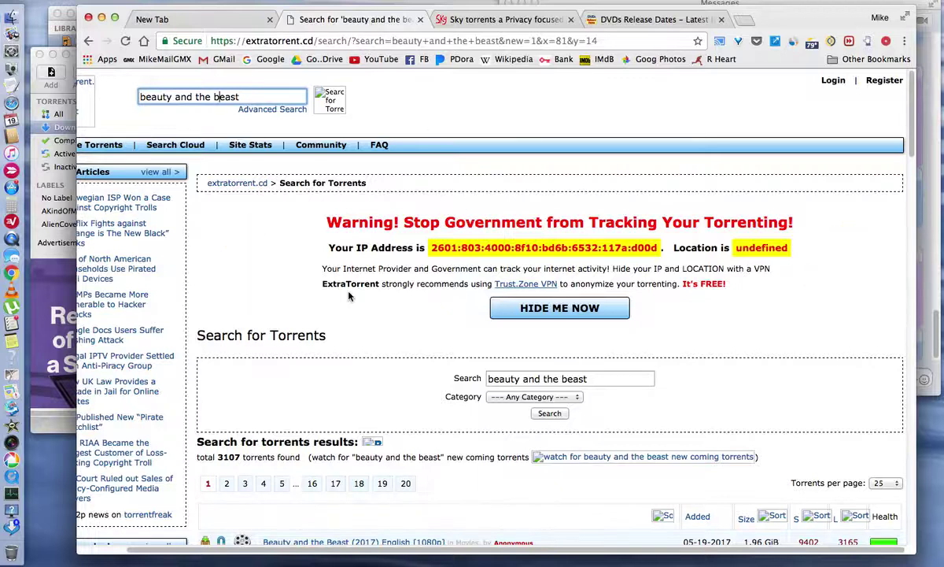
scroll(439, 554, "left", 3)
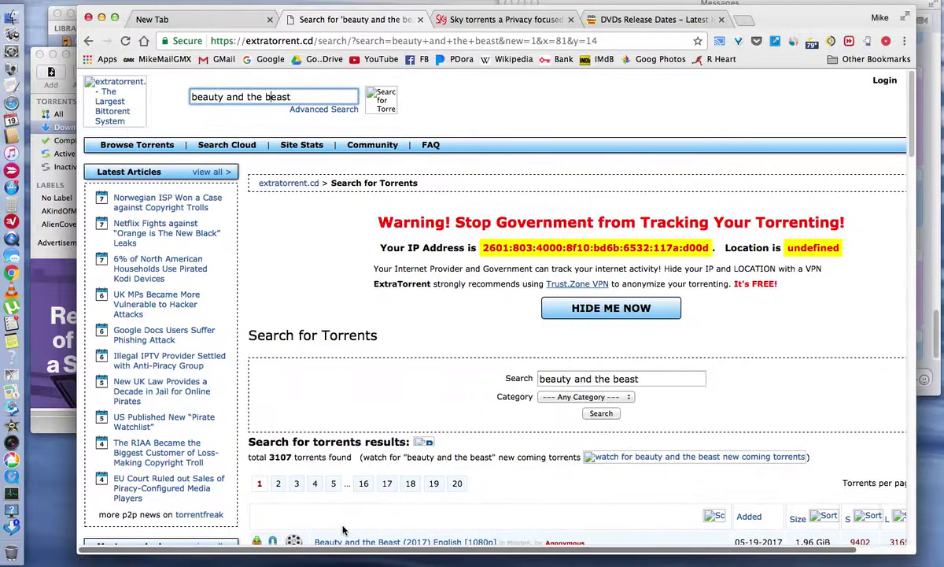
key("super+a")
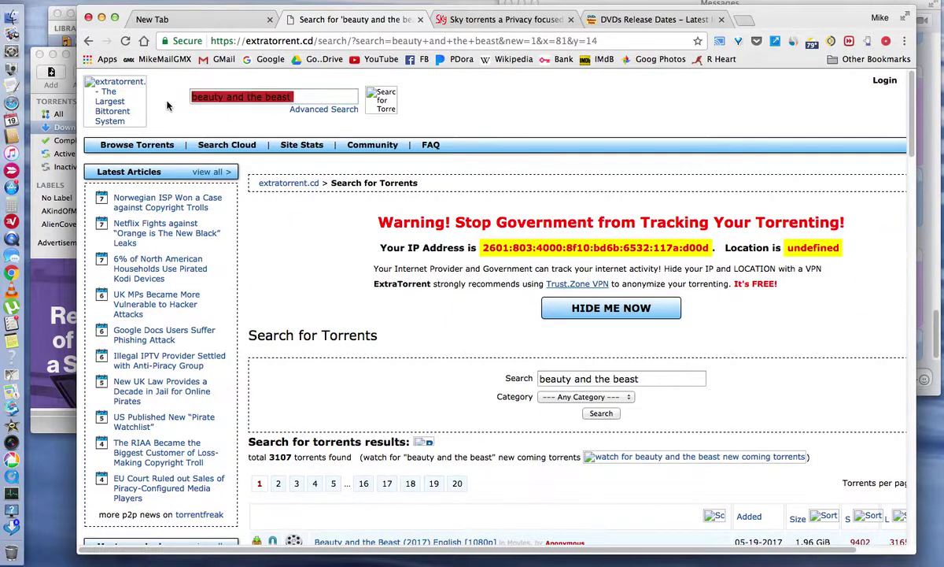
left_click(207, 101)
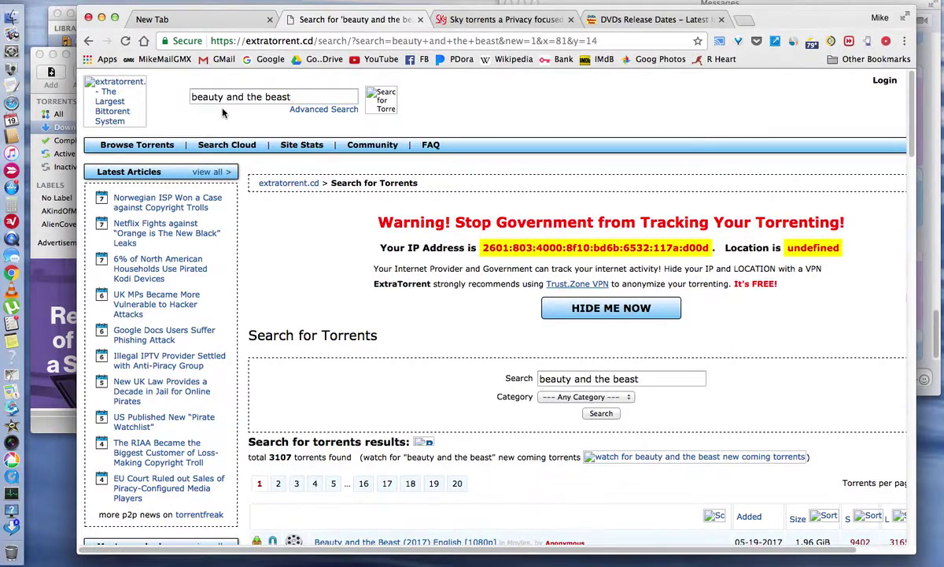
Select parts of the page address, marking the domain extratorrent.cd
left_click(330, 45)
left_click(330, 43)
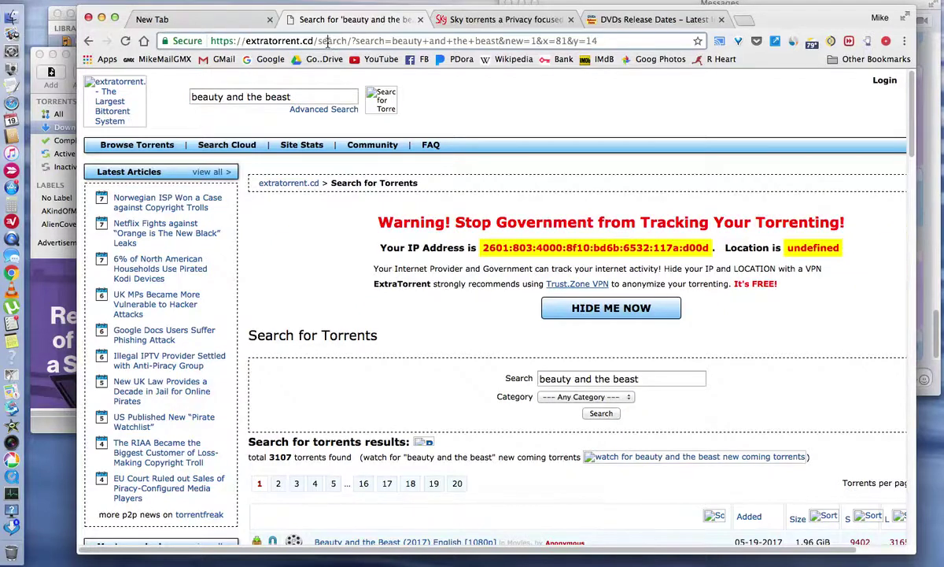
left_click_drag(245, 41, 317, 41)
left_click(317, 42)
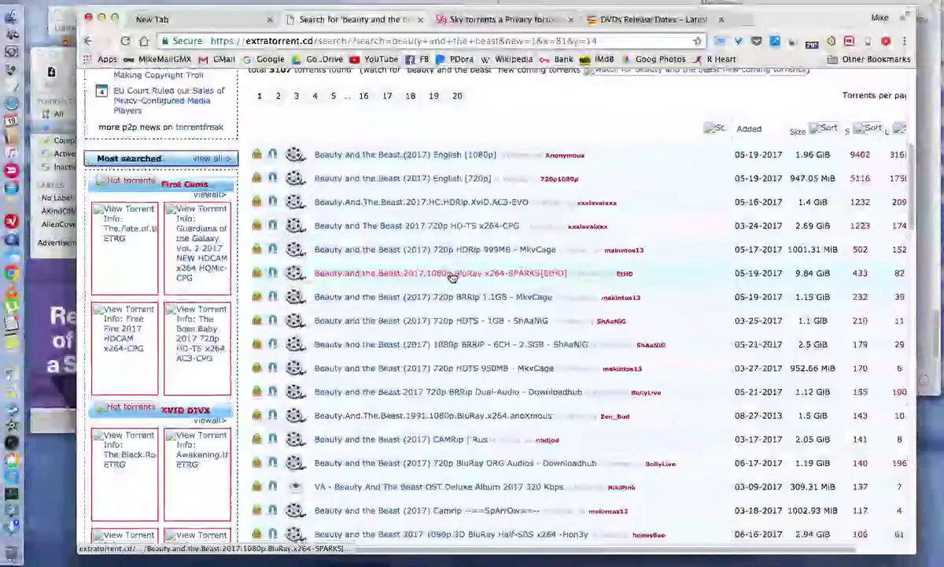
scroll(453, 276, "up", 5)
scroll(452, 276, "down", 1)
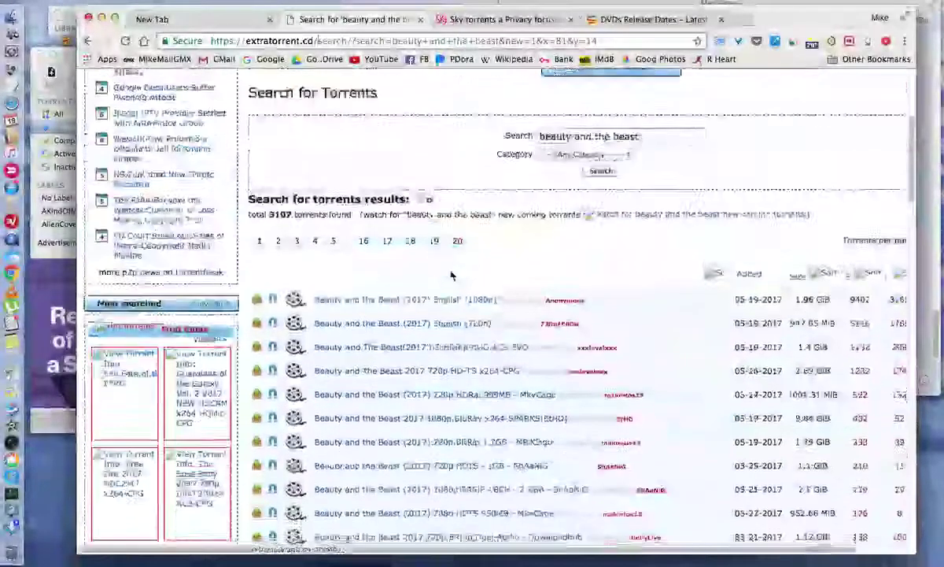
scroll(452, 276, "down", 2)
scroll(453, 275, "down", 3)
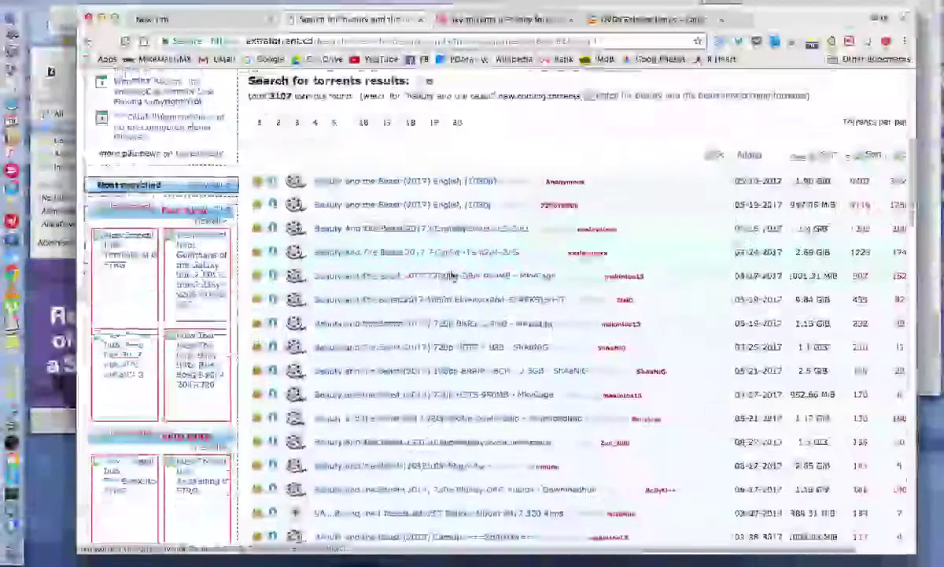
scroll(453, 276, "down", 1)
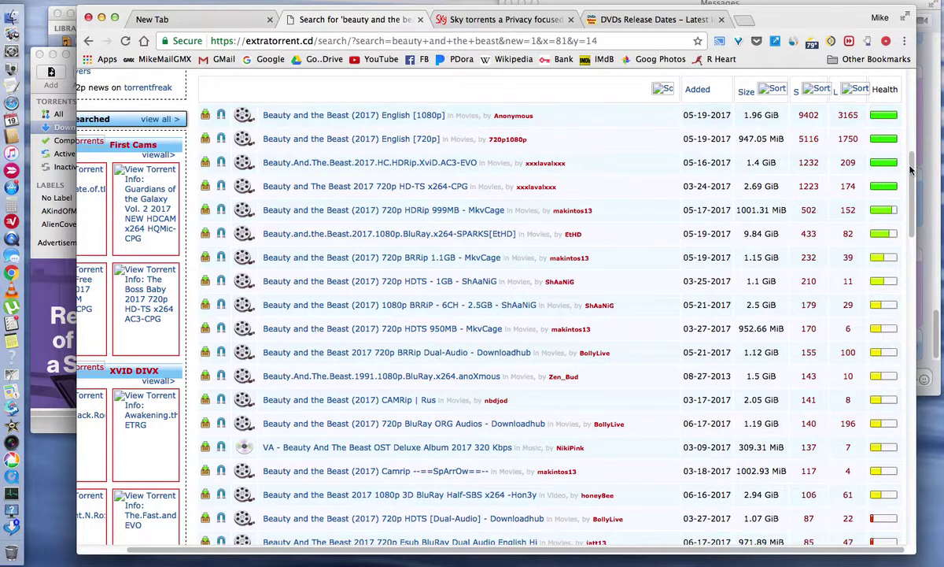
scroll(912, 169, "down", 3)
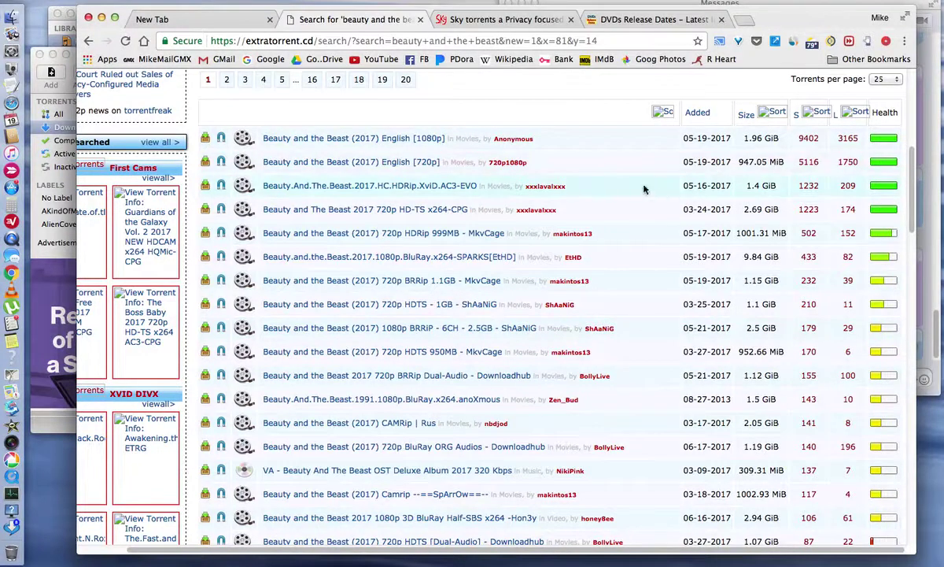
scroll(641, 187, "up", 5)
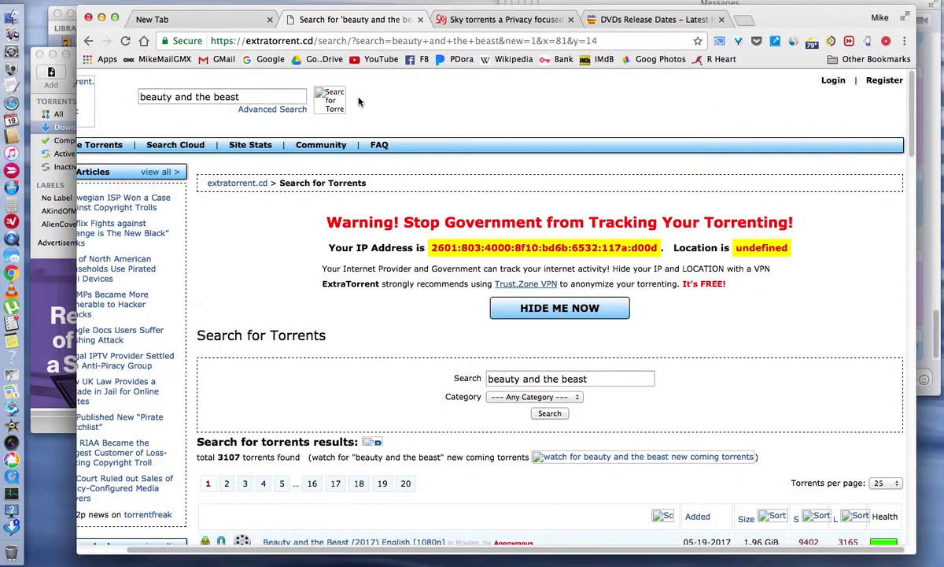
scroll(380, 104, "down", 4)
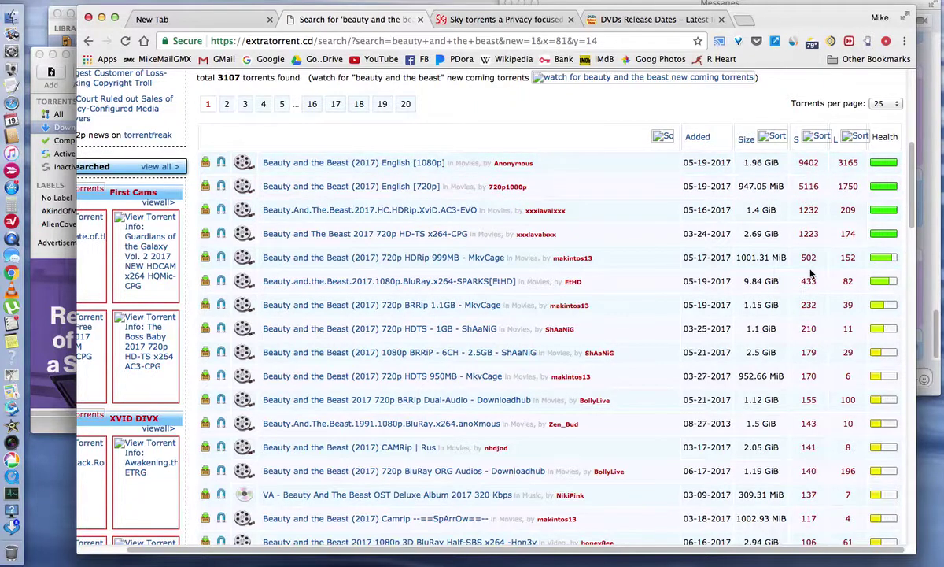
scroll(811, 273, "down", 10)
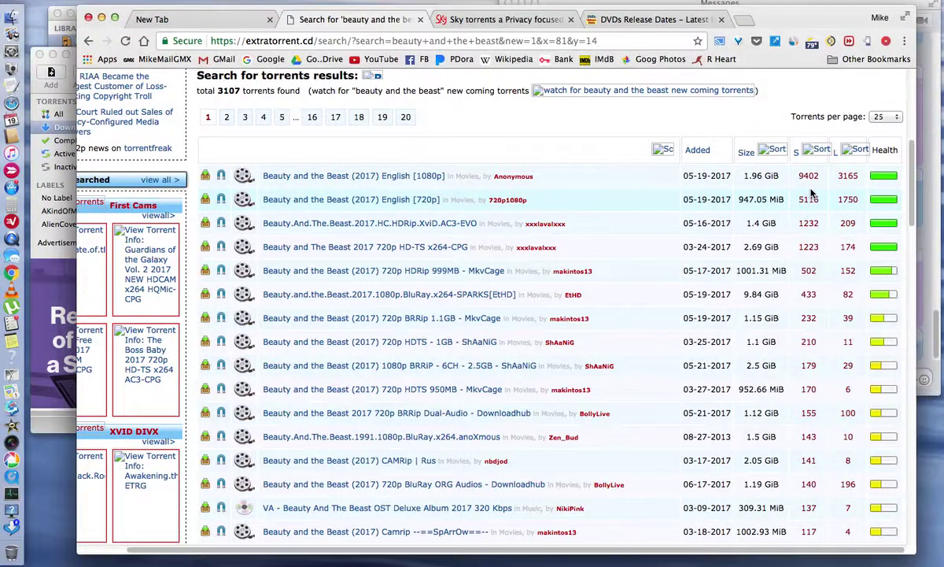
scroll(810, 191, "up", 1)
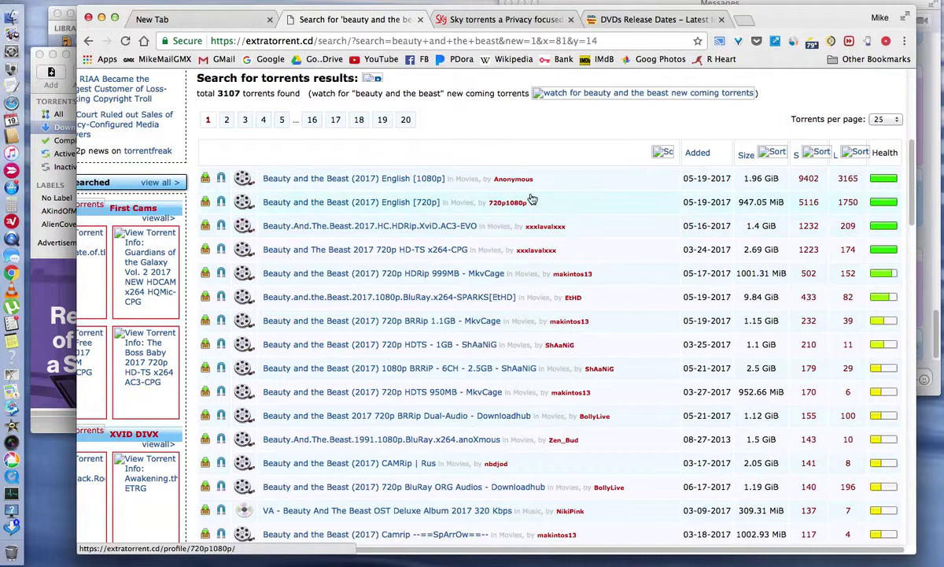
scroll(536, 183, "up", 5)
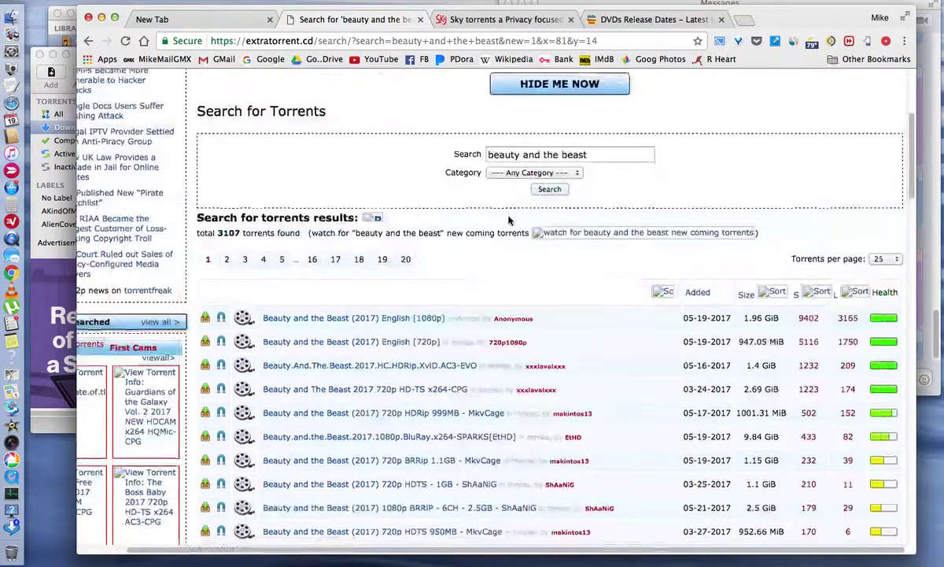
scroll(396, 334, "down", 1)
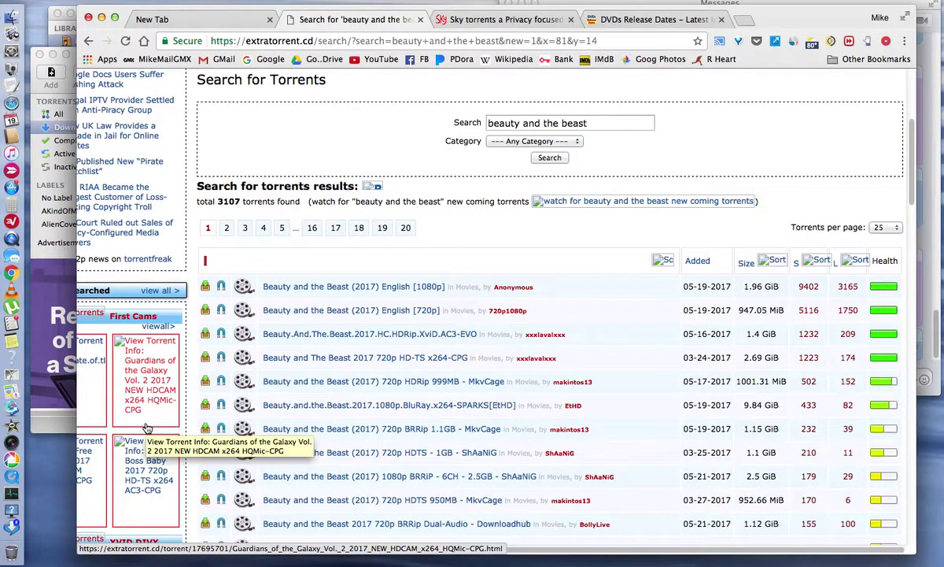
scroll(333, 296, "up", 5)
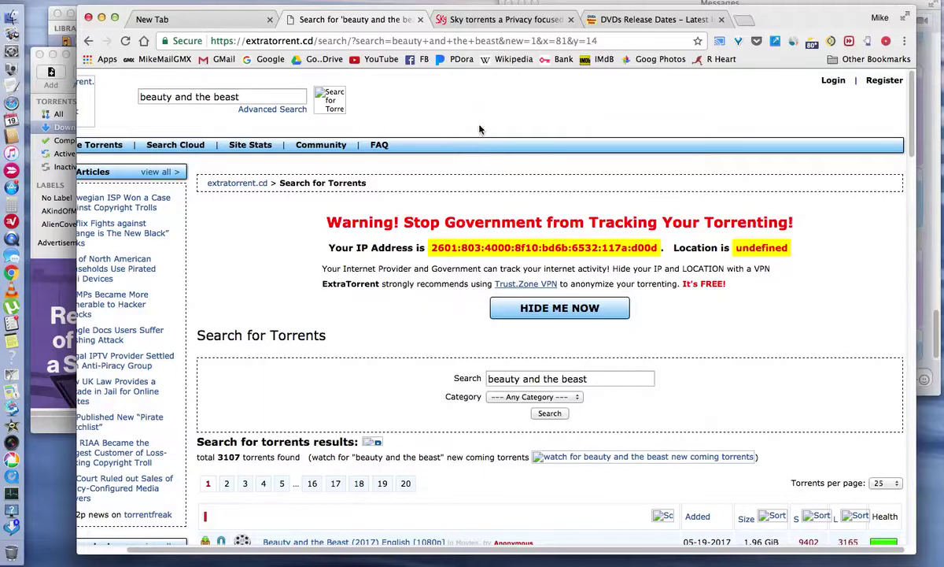
Switch to the Sky Torrents 'beauty and the beast' results and scroll through them
left_click(517, 20)
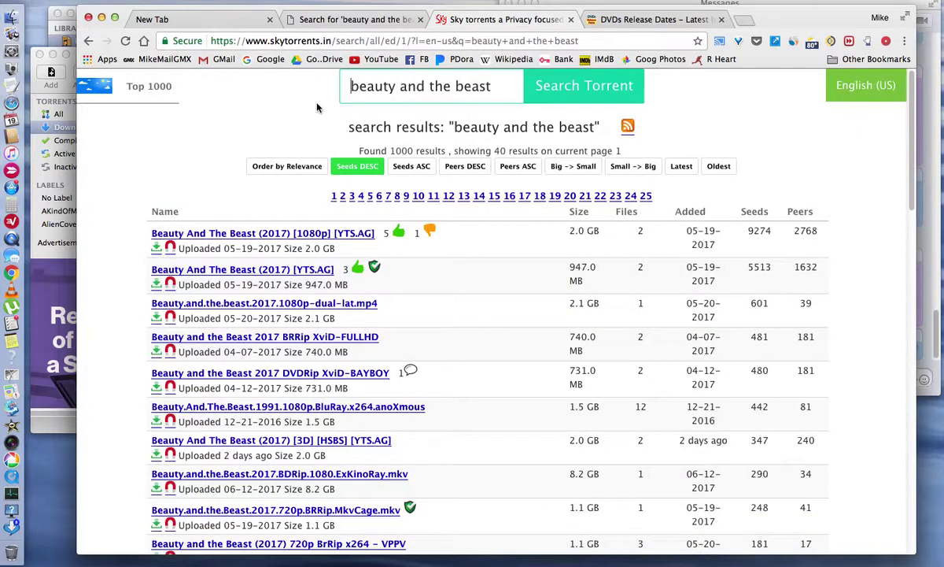
scroll(713, 167, "down", 1)
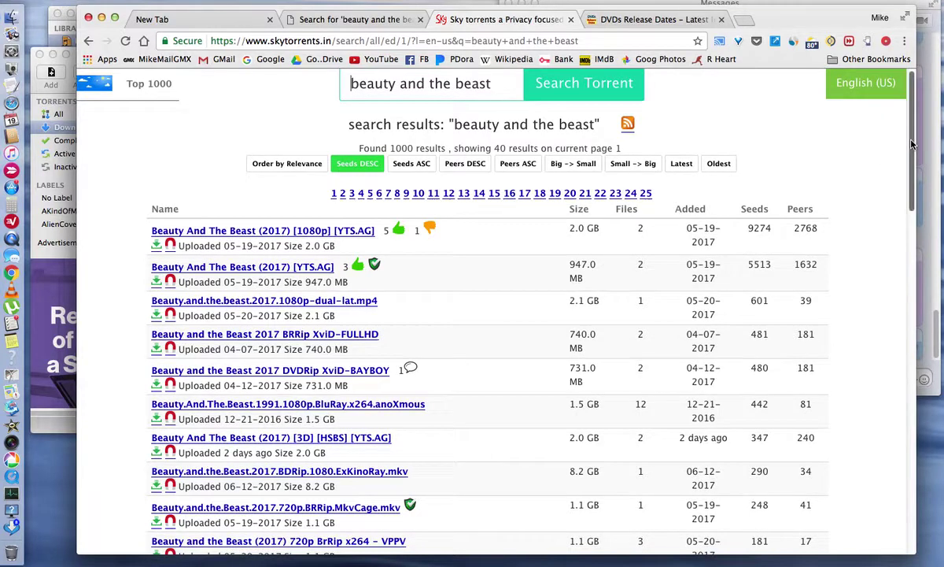
scroll(913, 131, "up", 1)
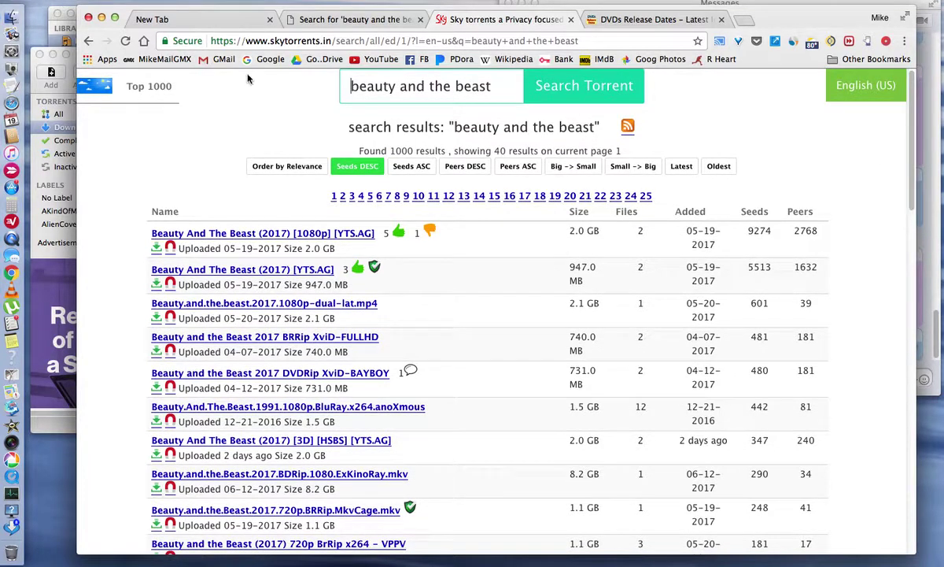
Mark the Sky Torrents site name in the address, then return to the DVDs Release Dates tab
left_click_drag(247, 41, 326, 41)
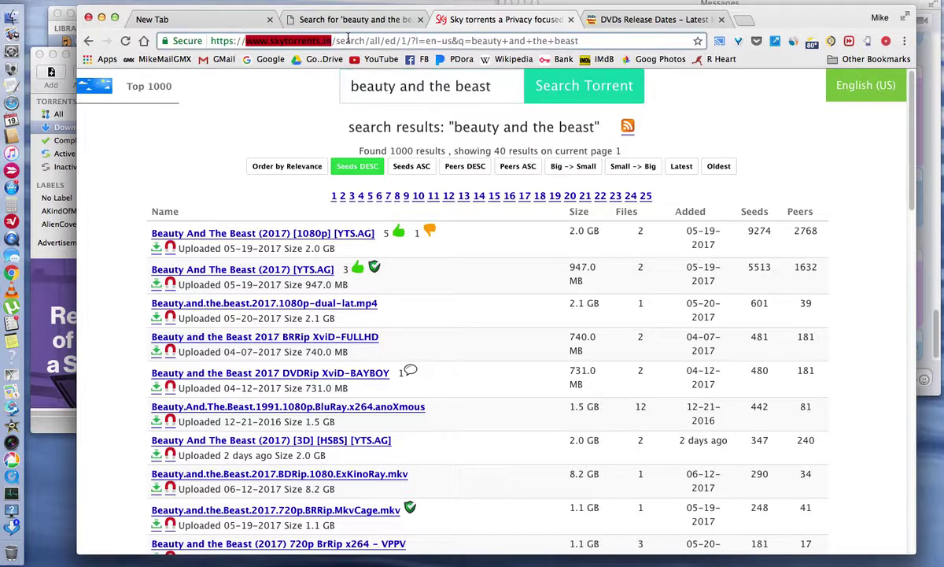
left_click(348, 39)
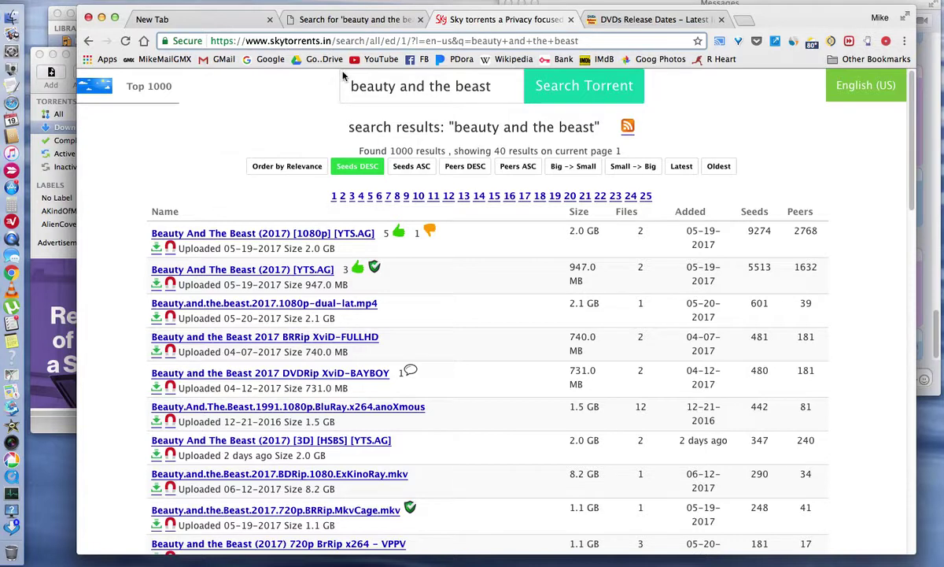
mouse_move(453, 89)
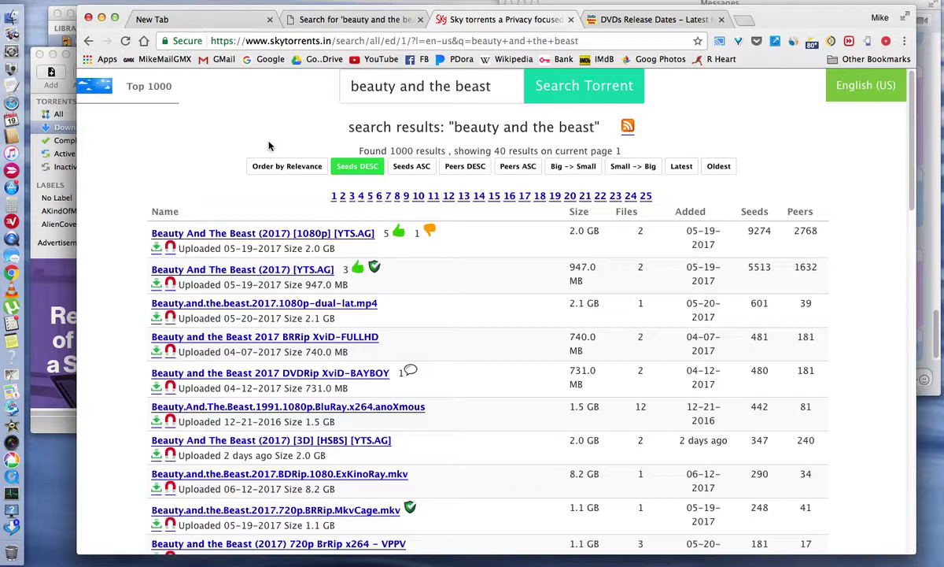
left_click(652, 21)
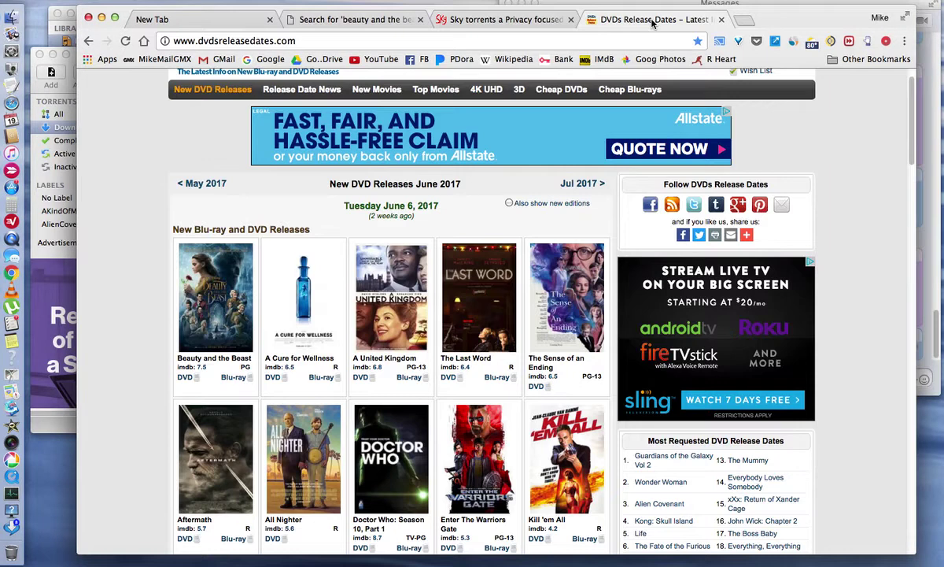
Scan the ExtraTorrent results, return to Sky Torrents, then bring µTorrent in front of Chrome
left_click(354, 19)
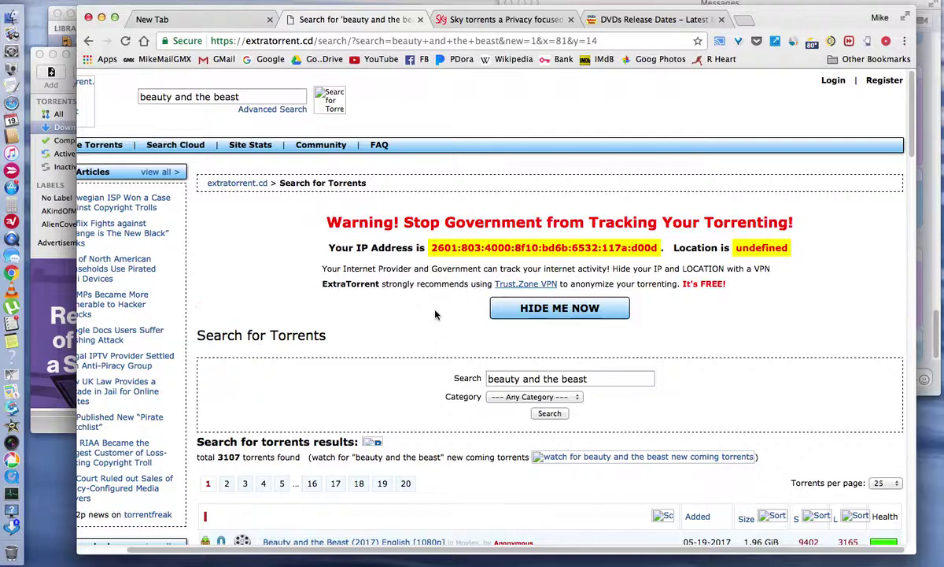
scroll(436, 315, "down", 5)
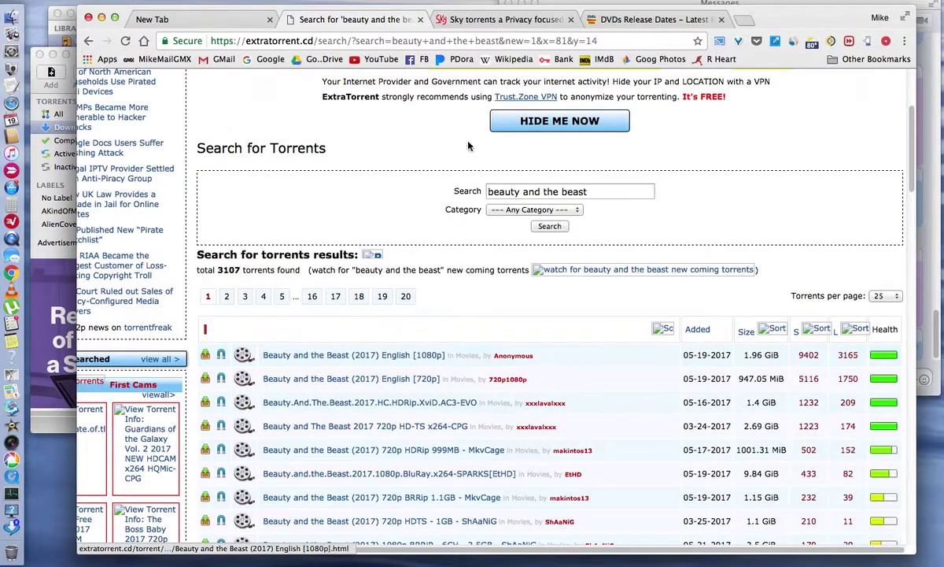
left_click(492, 21)
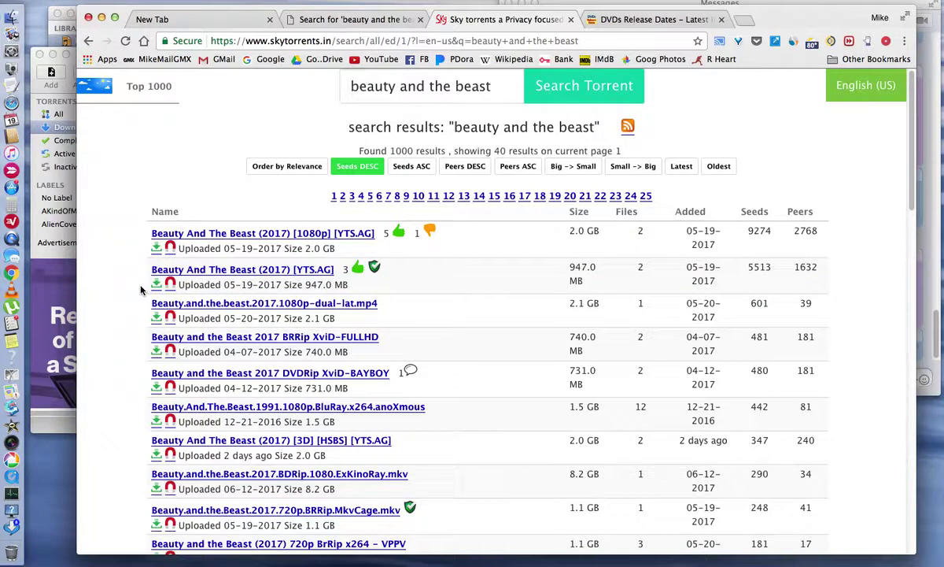
left_click(53, 67)
Move µTorrent over the browser and filter its list to the 72 inactive, finished torrents
left_click_drag(391, 67, 457, 43)
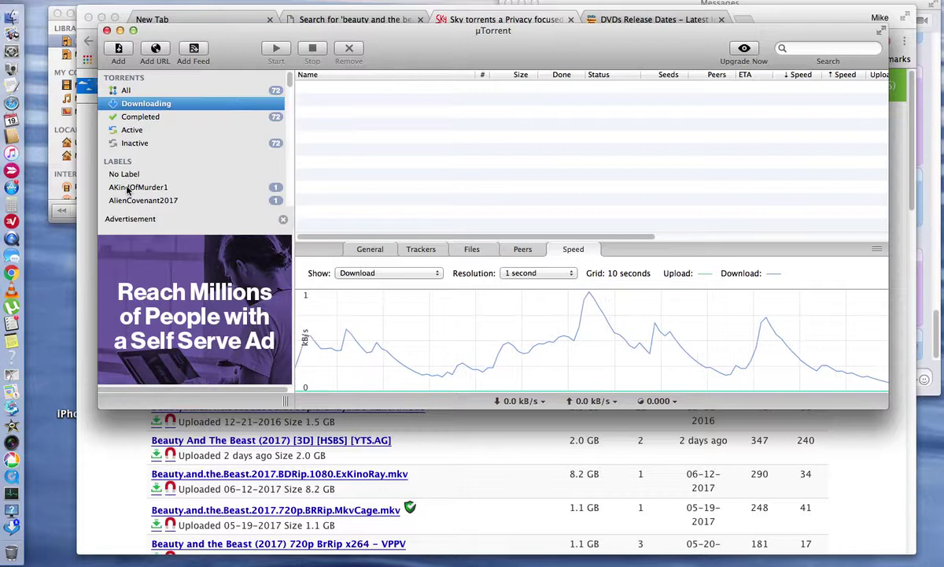
left_click(143, 89)
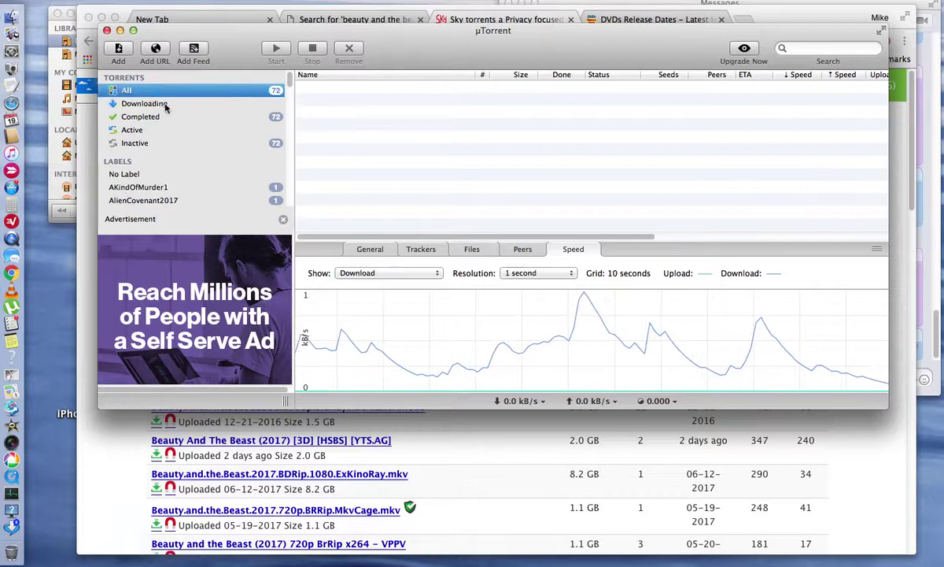
left_click(158, 103)
left_click(145, 116)
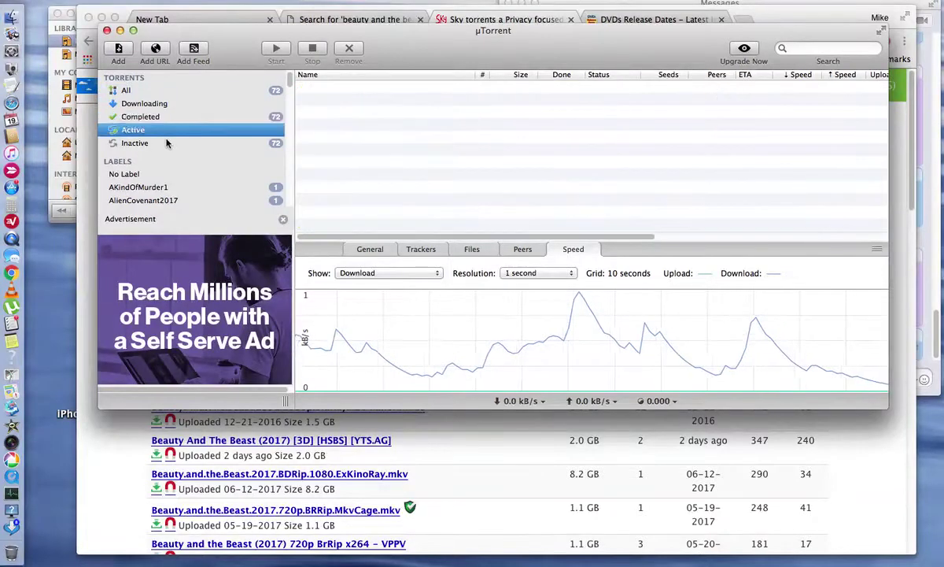
left_click(166, 143)
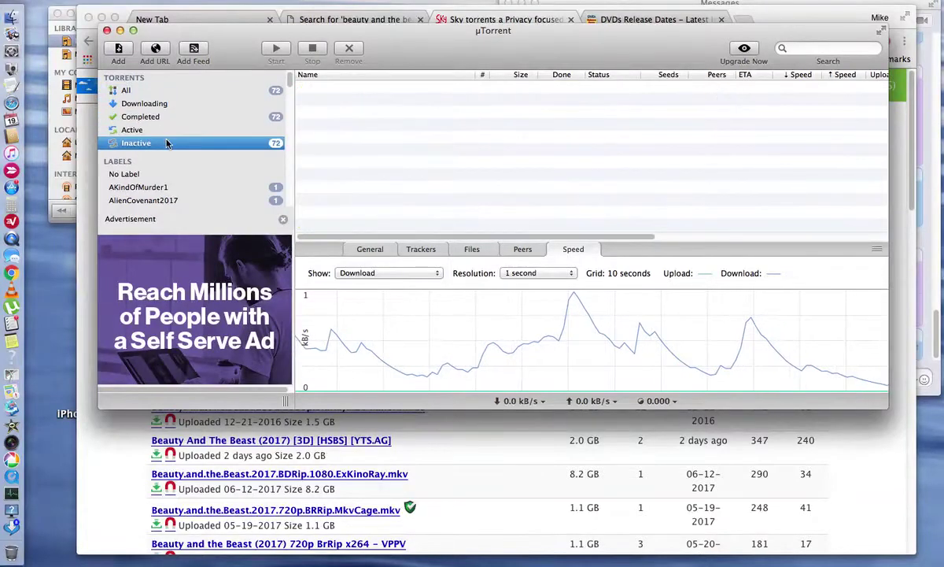
List all 72 torrents, scroll through them, and select I Am Number Four (2011) [1080p]
left_click(173, 93)
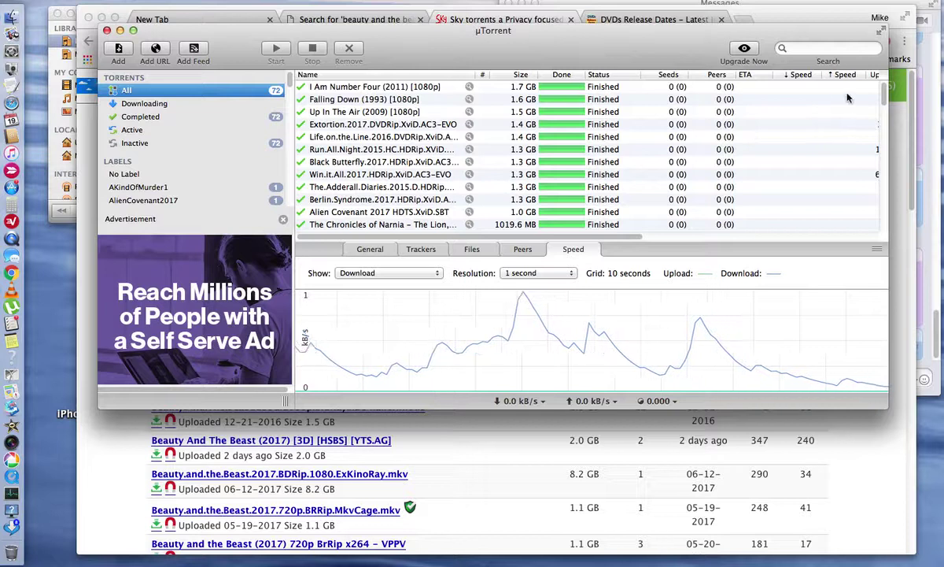
scroll(865, 118, "down", 10)
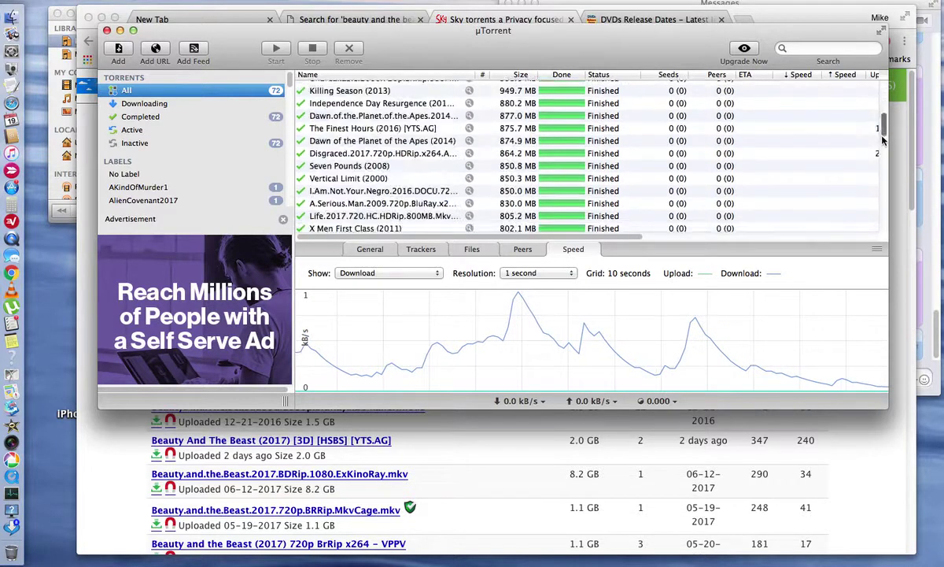
scroll(883, 140, "down", 15)
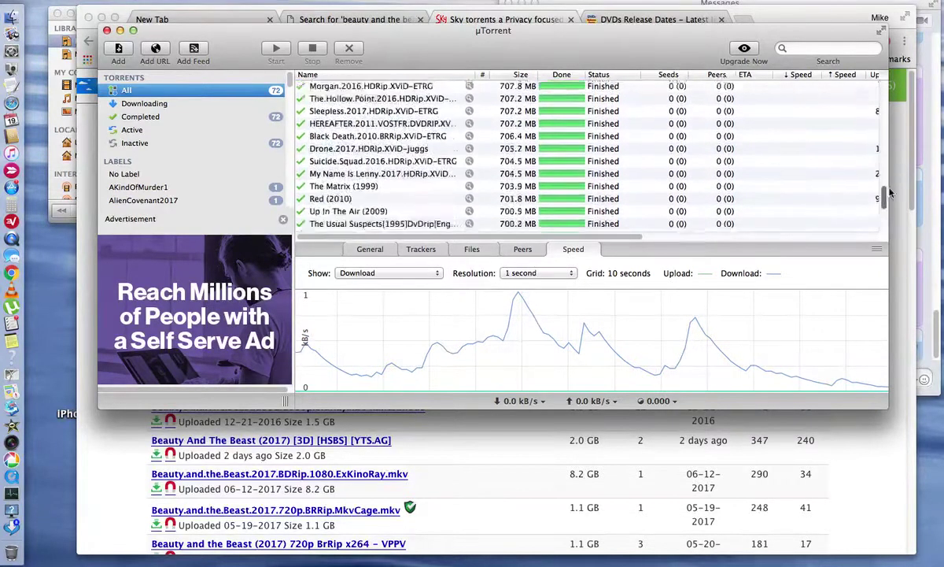
scroll(858, 142, "up", 10)
scroll(827, 87, "up", 10)
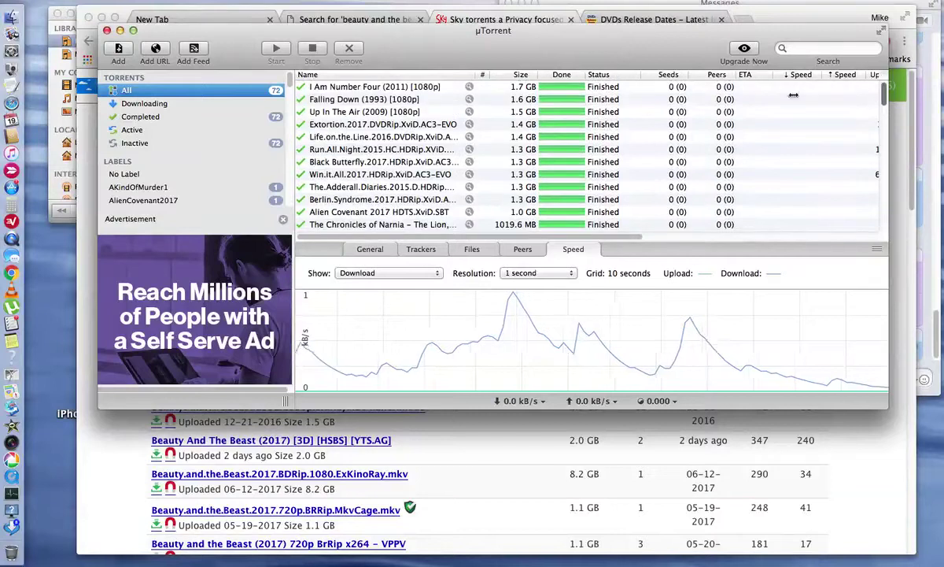
left_click(421, 88)
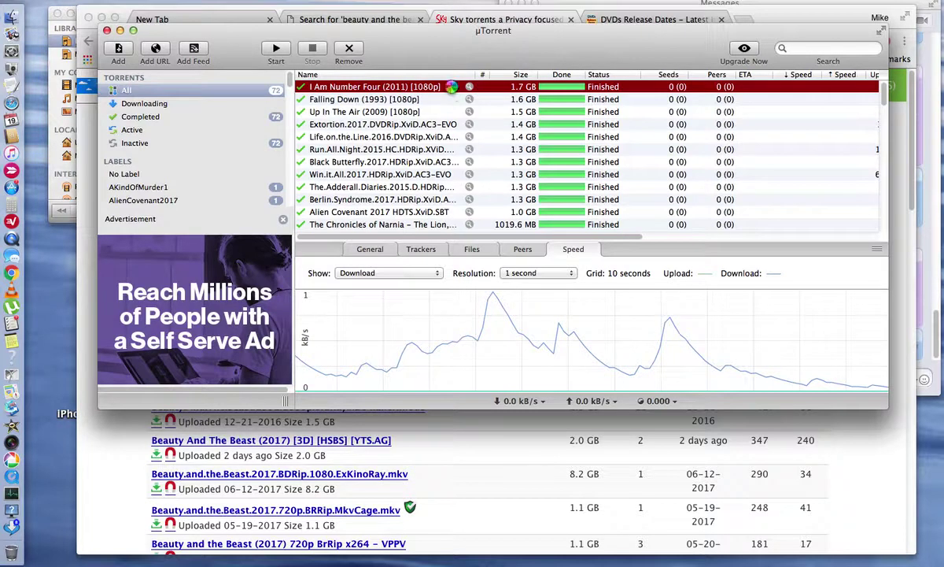
right_click(453, 90)
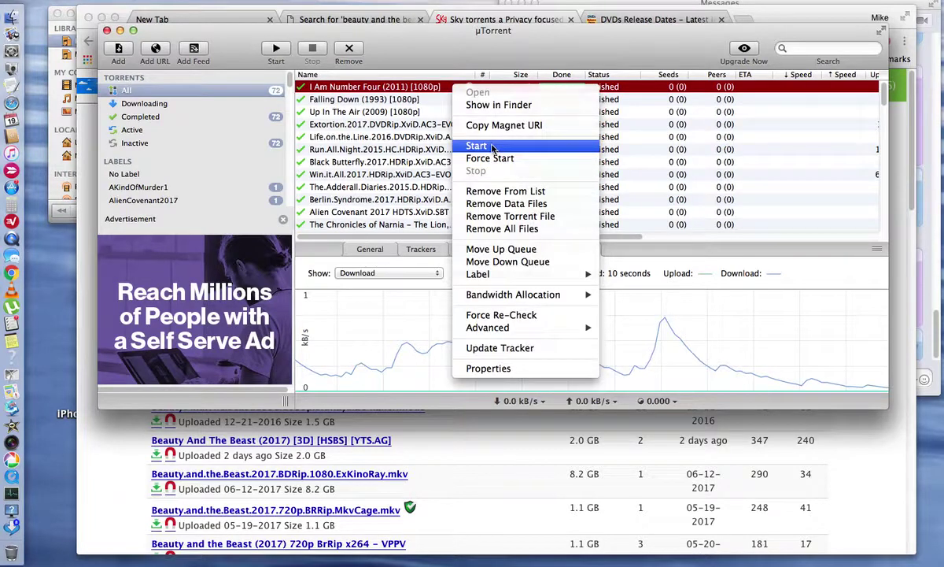
left_click(457, 55)
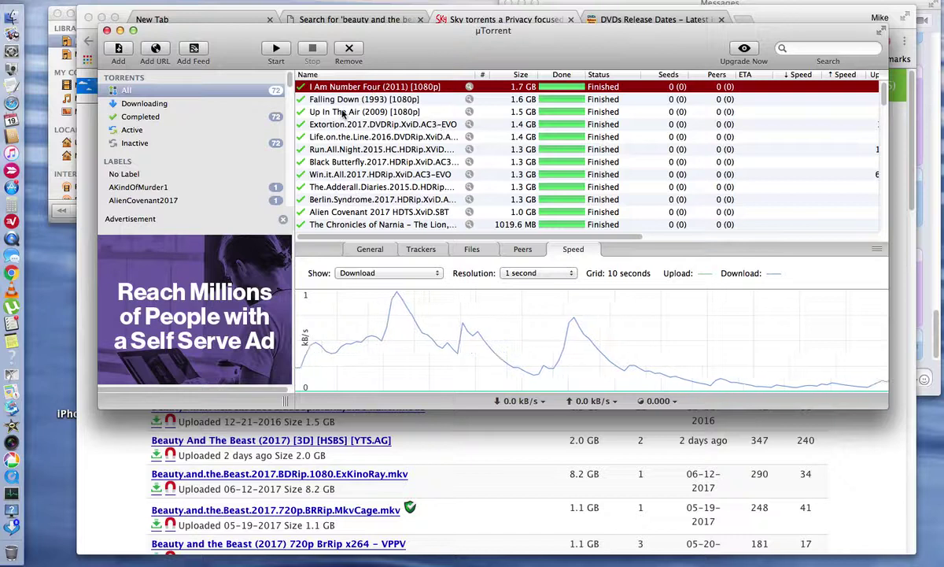
Show µTorrent's empty Downloading list, shift the window left, and open the File menu
left_click(162, 107)
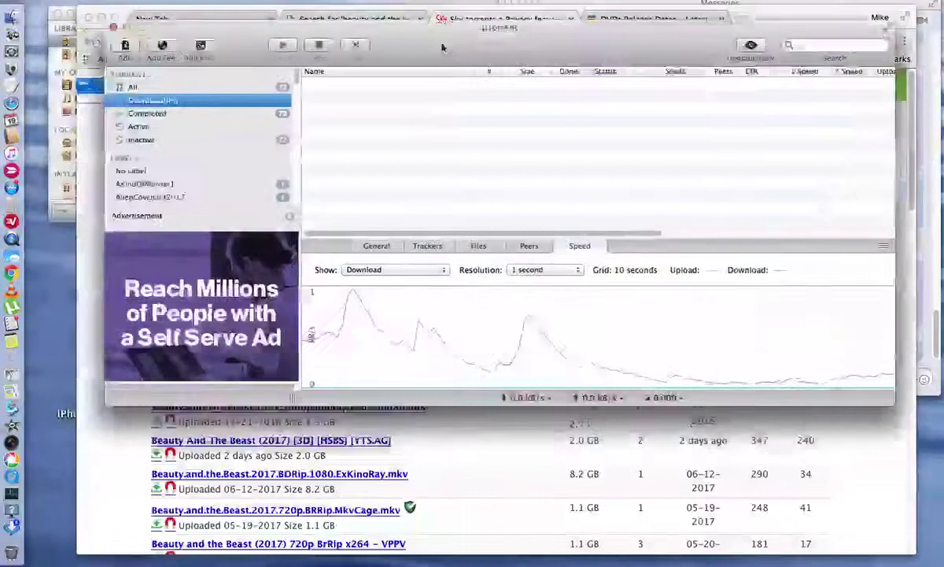
left_click_drag(443, 47, 395, 48)
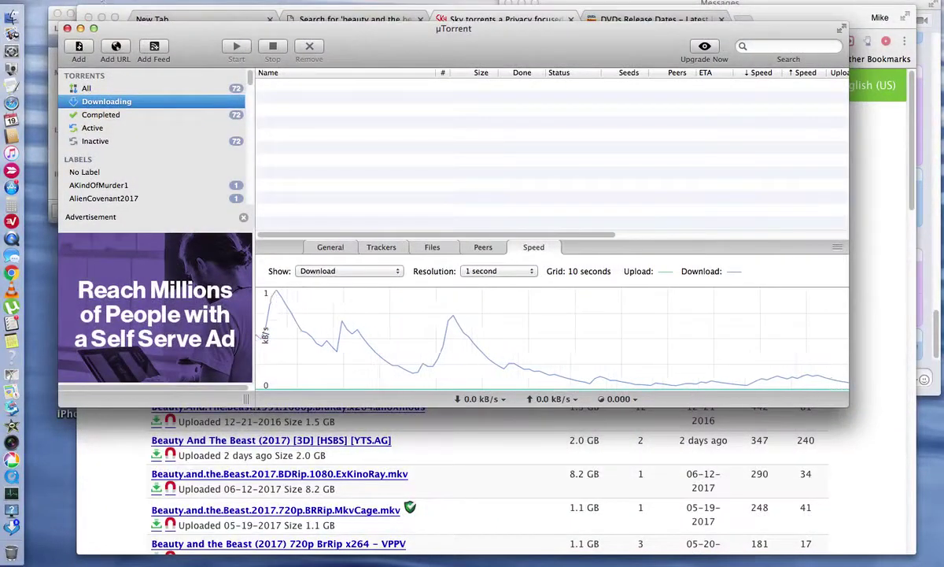
left_click(102, 2)
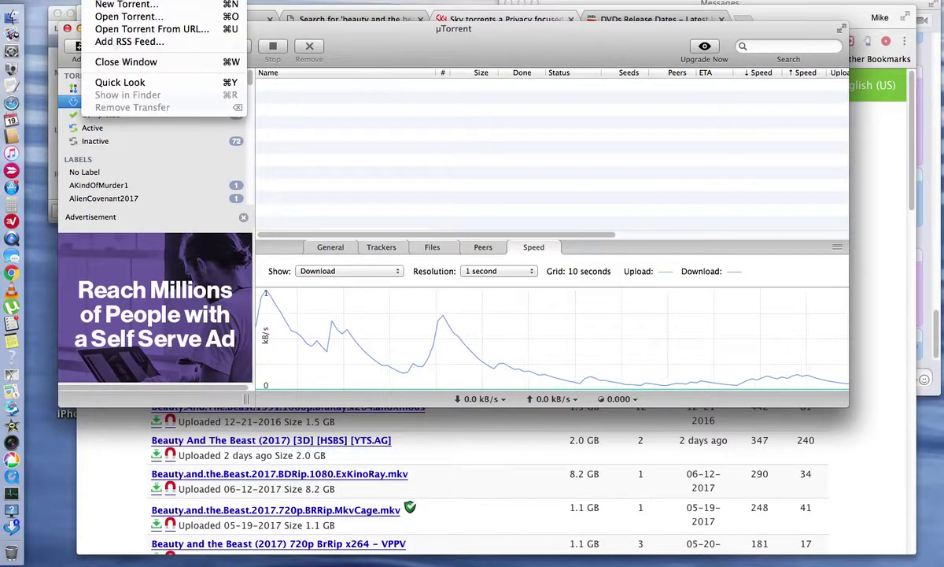
Browse to today's torrent file in Downloads via Open Torrent, then cancel without adding it
left_click(126, 16)
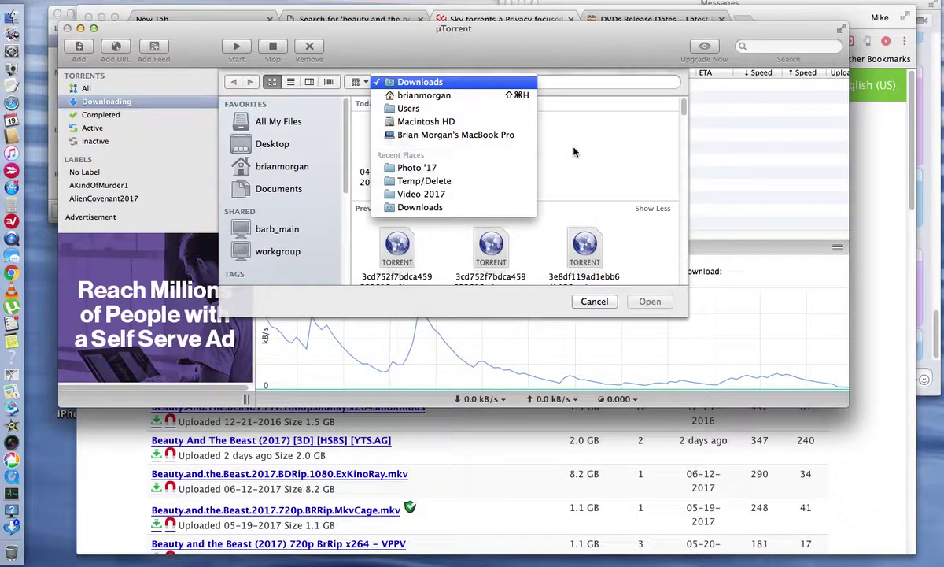
left_click(573, 151)
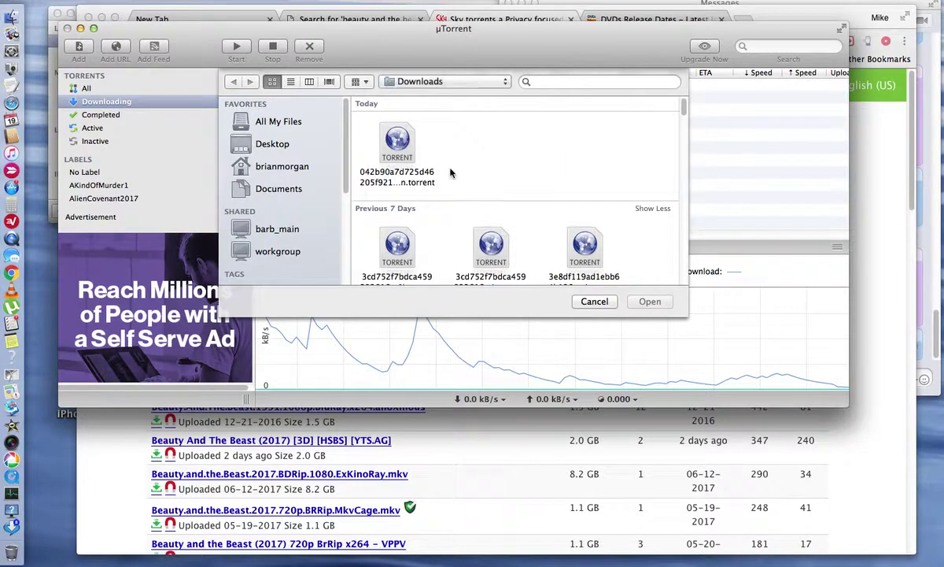
left_click(403, 142)
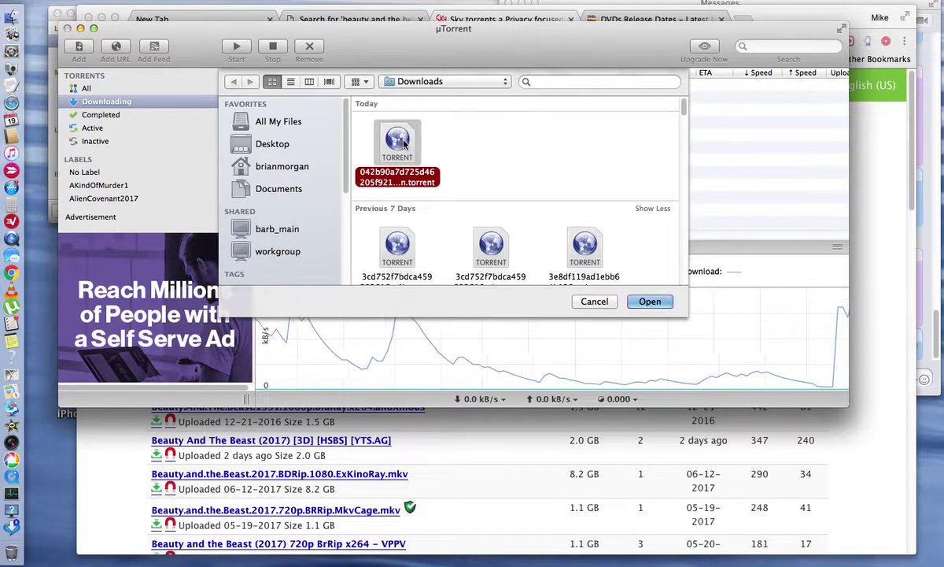
left_click(608, 303)
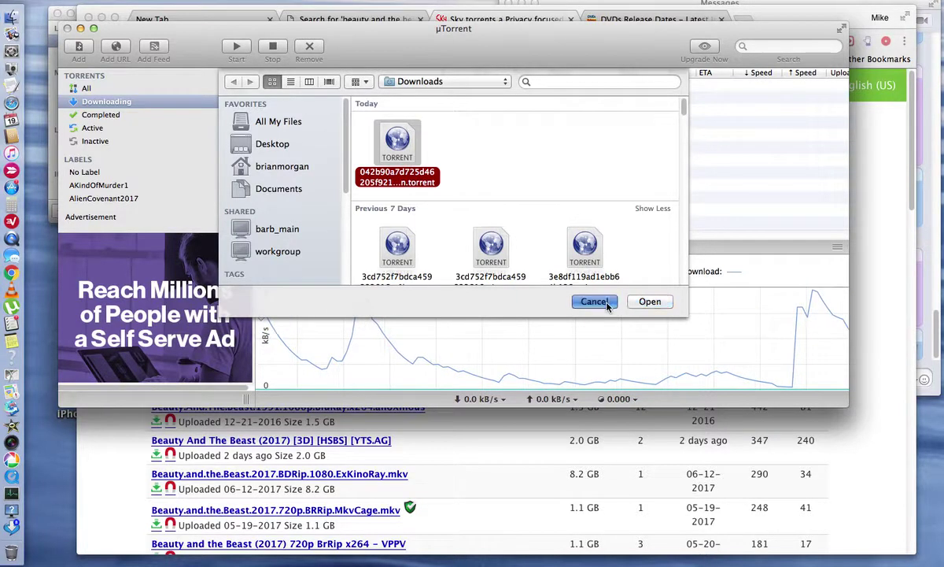
left_click(320, 93)
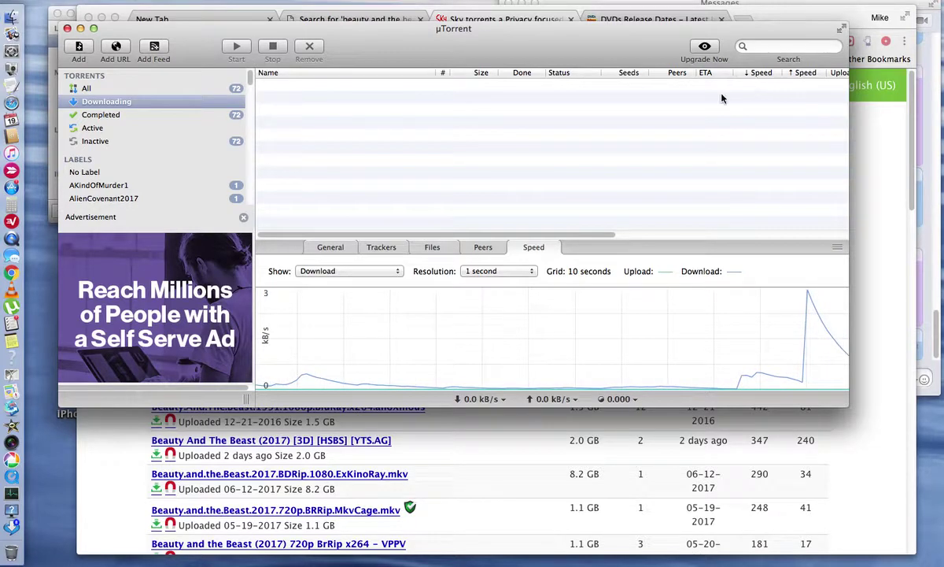
Keep the speed graph on Download, list all 72 torrents, move µTorrent aside, and raise VLC
left_click(398, 271)
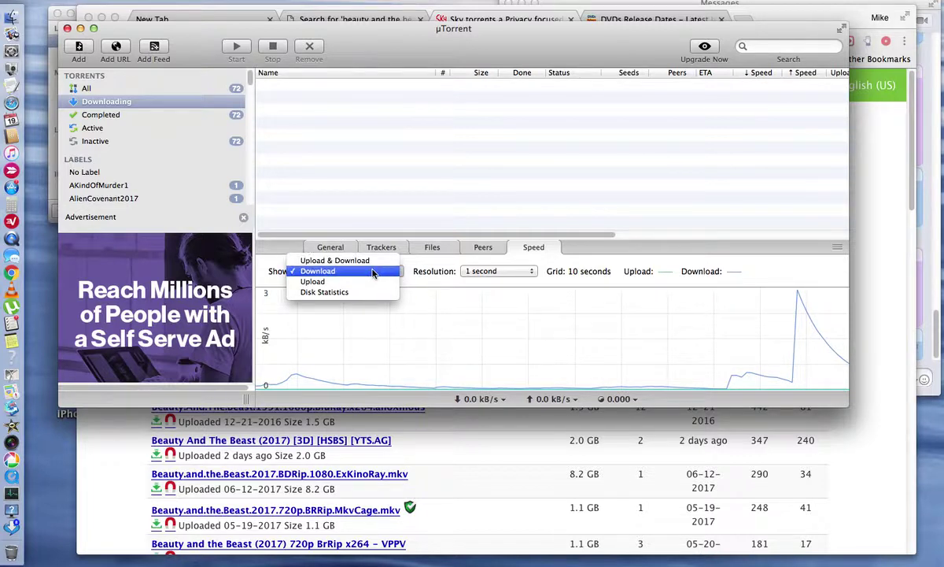
left_click(373, 272)
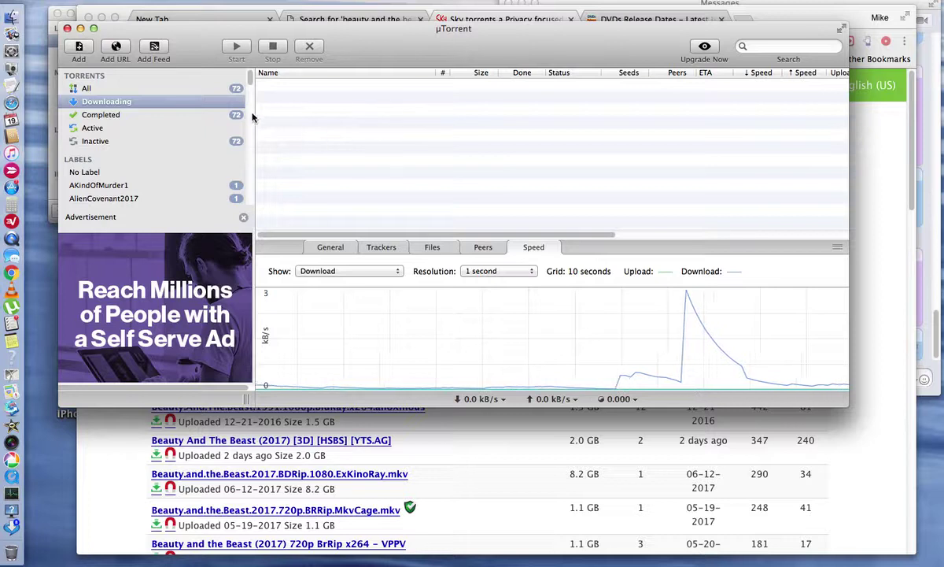
left_click(202, 88)
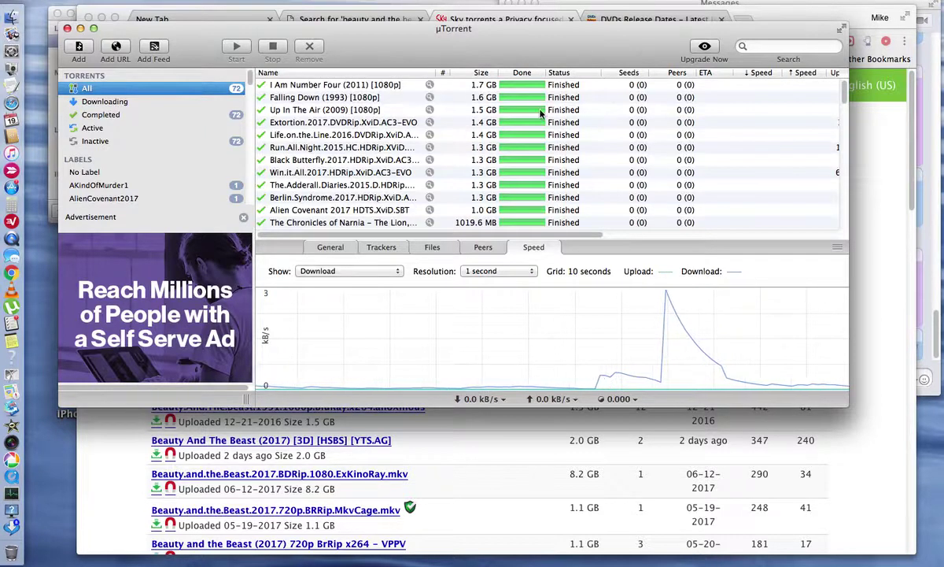
left_click_drag(199, 44, 173, 122)
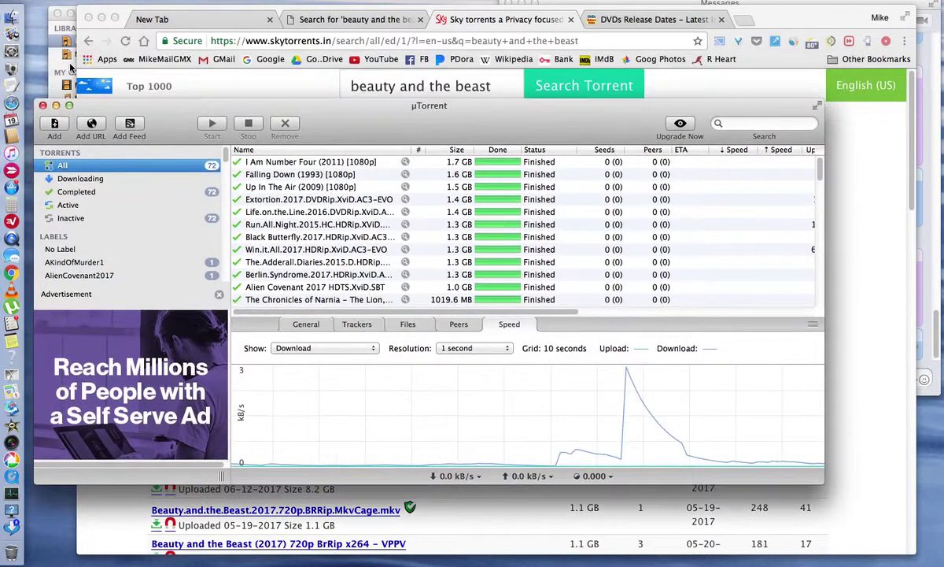
left_click(54, 25)
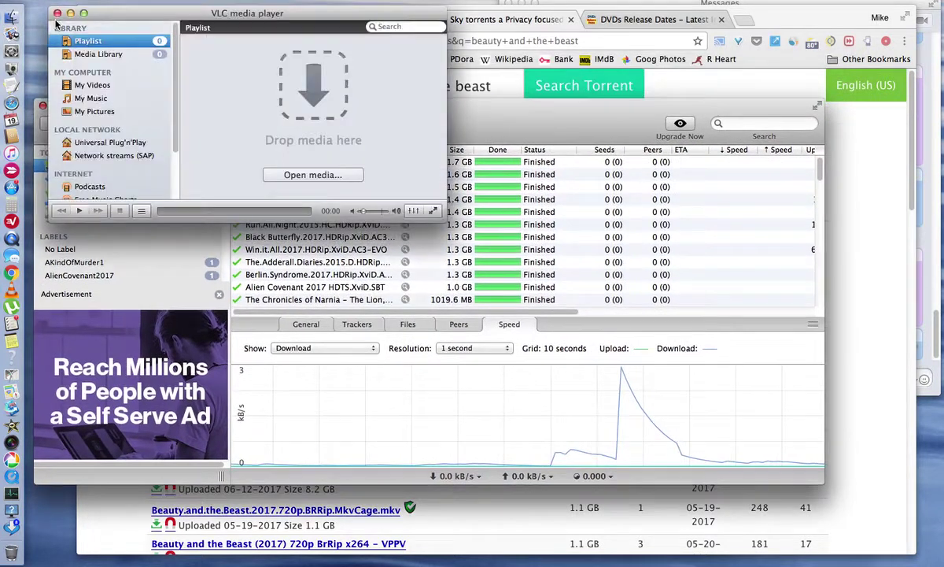
Move the VLC window over the browser and open its File menu
left_click_drag(257, 22, 419, 61)
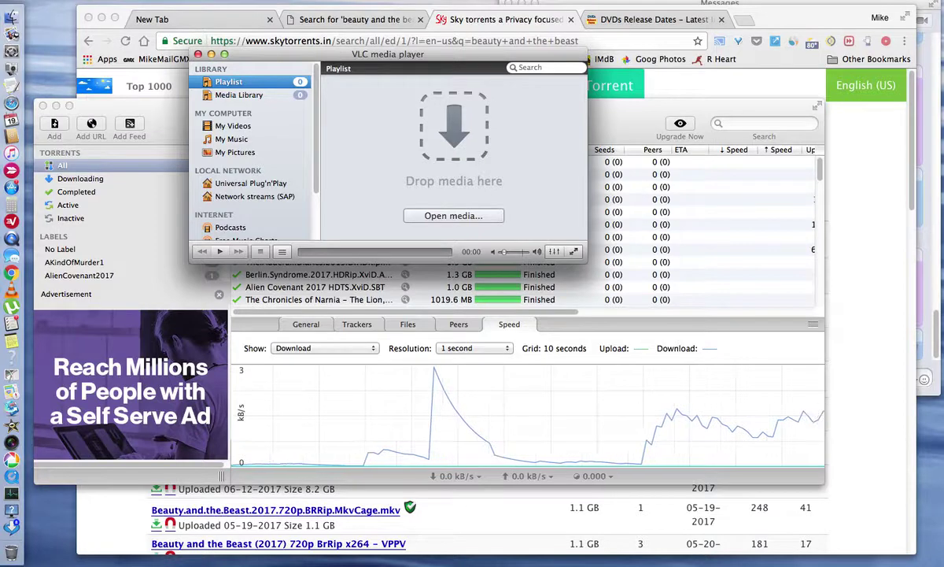
left_click(79, 1)
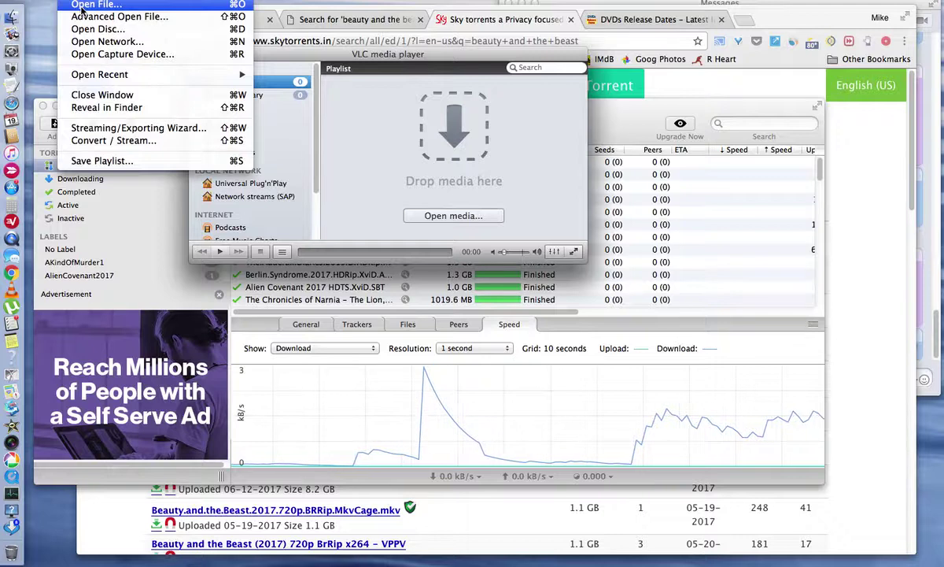
Load Once.Upon.a.Time.in.Venice.2017.720p.WEB-DL.750MB.MkvCage.mkv from disk and start playback
left_click(214, 89)
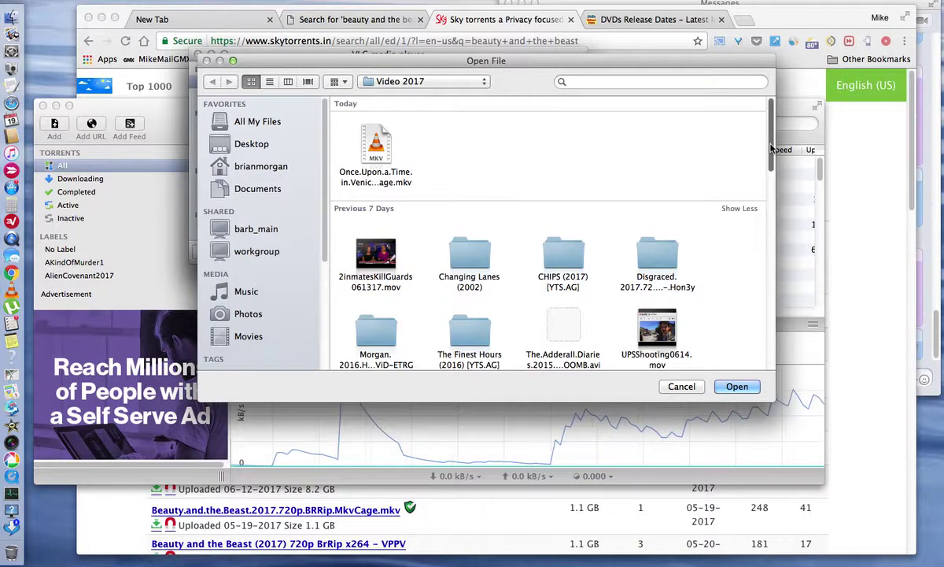
mouse_move(771, 139)
left_mouse_down()
mouse_move(761, 316)
mouse_move(767, 119)
left_mouse_up()
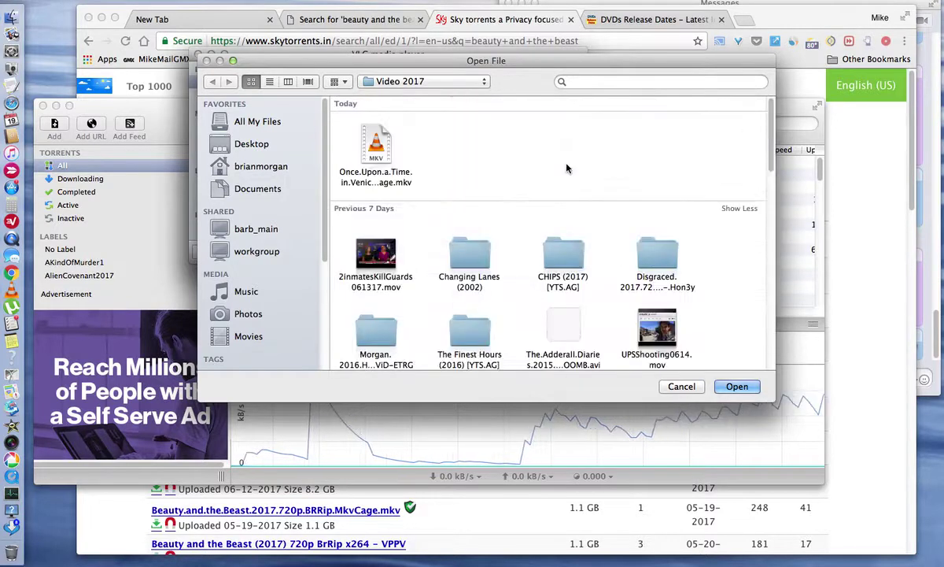
left_click(378, 147)
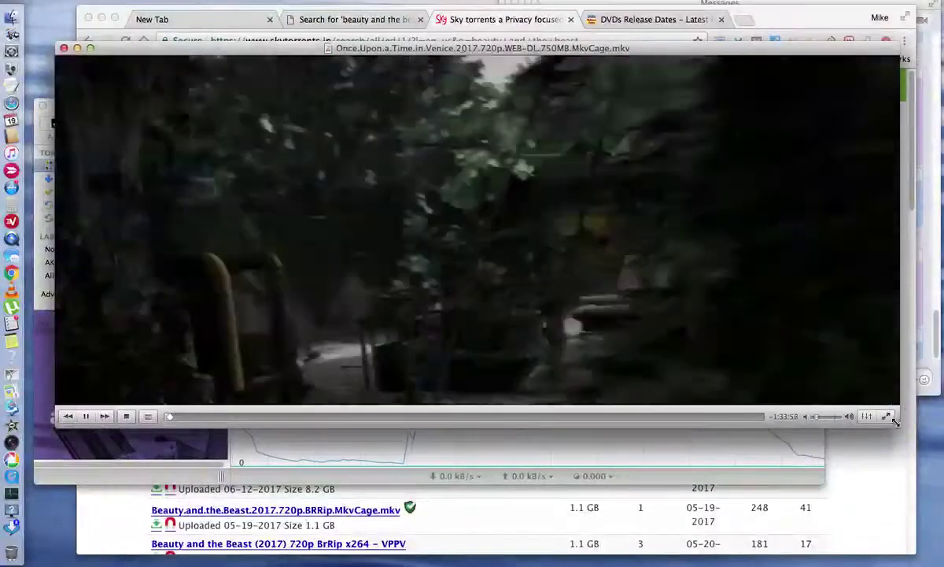
Shrink the video window, shift it slightly into place, and show the Window menu
left_click_drag(895, 422, 528, 267)
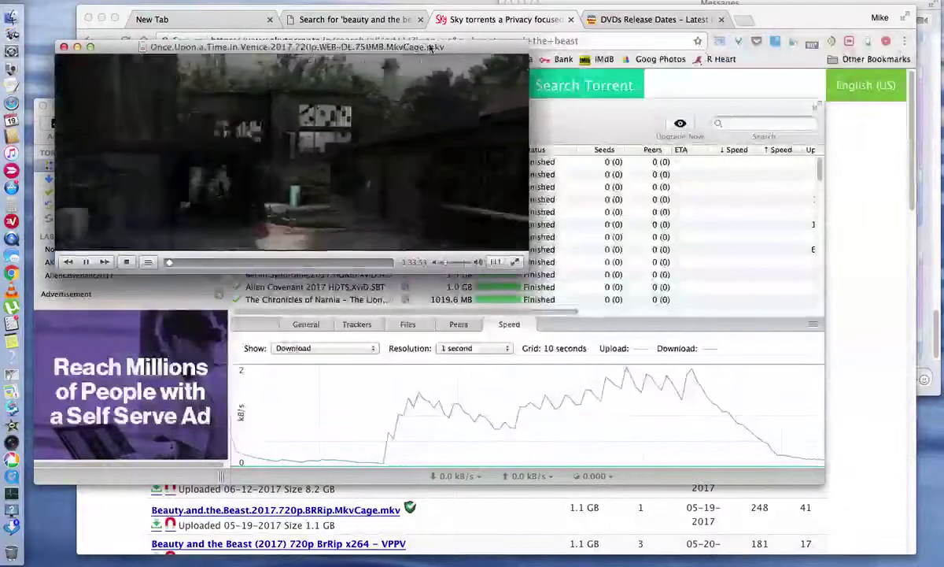
left_click_drag(430, 48, 568, 70)
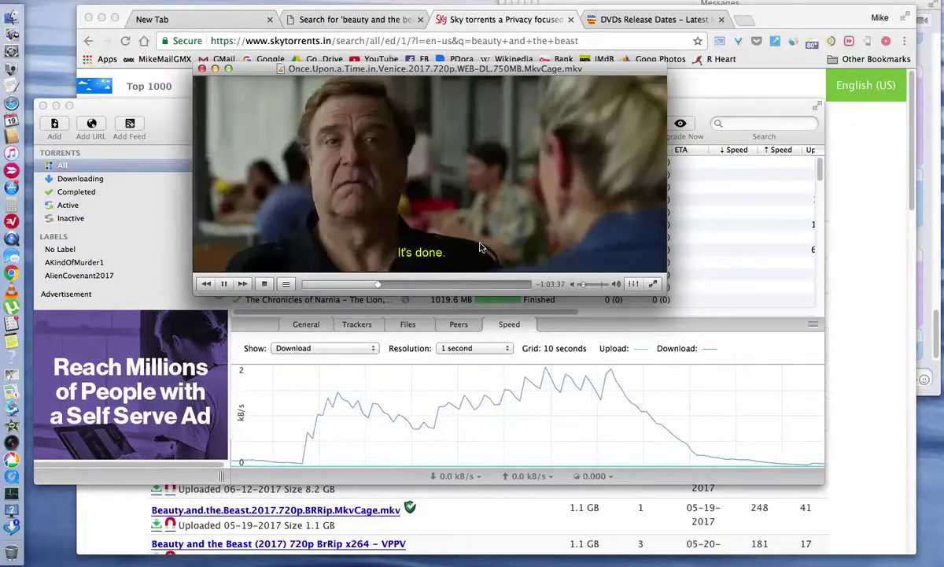
left_click_drag(413, 76, 381, 89)
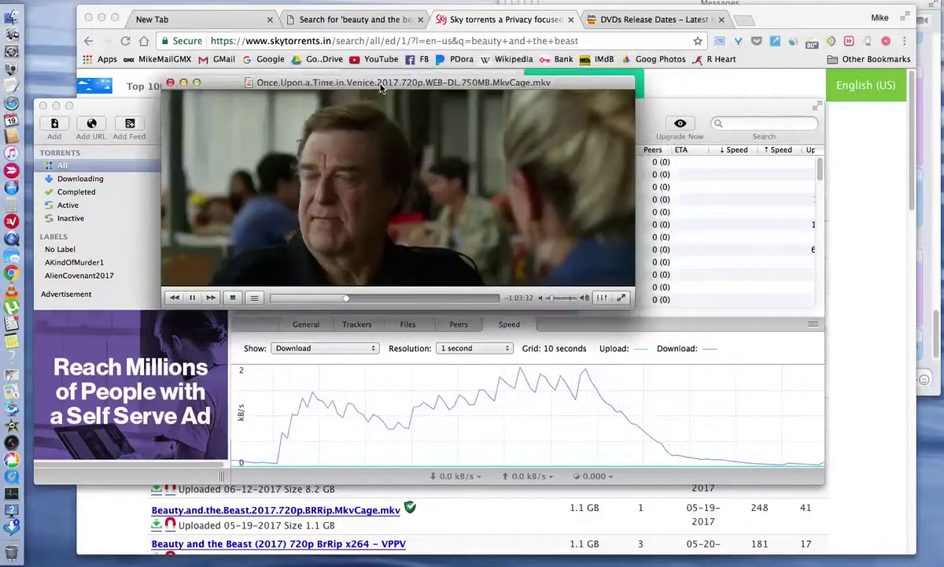
left_click(350, 2)
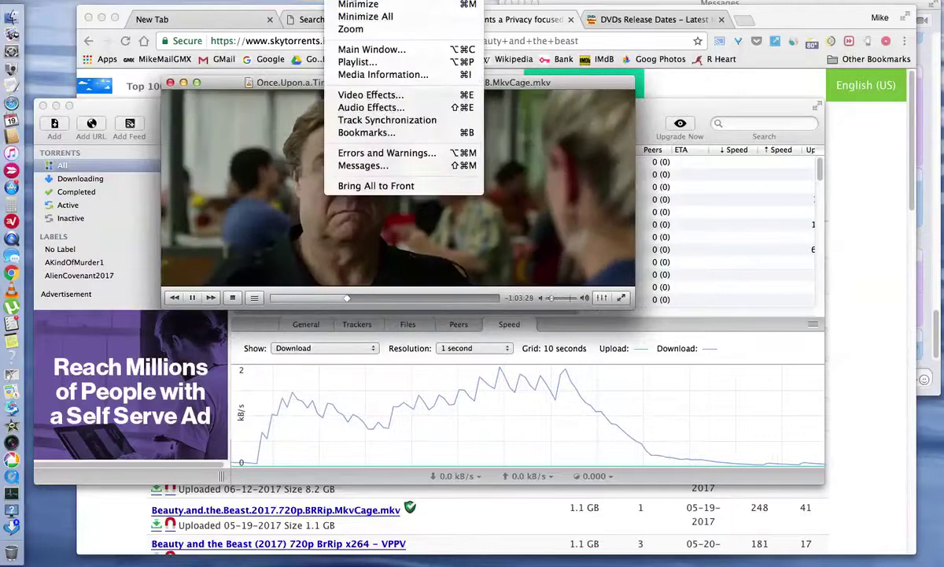
Set audio track synchronization to 0.500 s and close the Track Synchronization panel
left_click(398, 122)
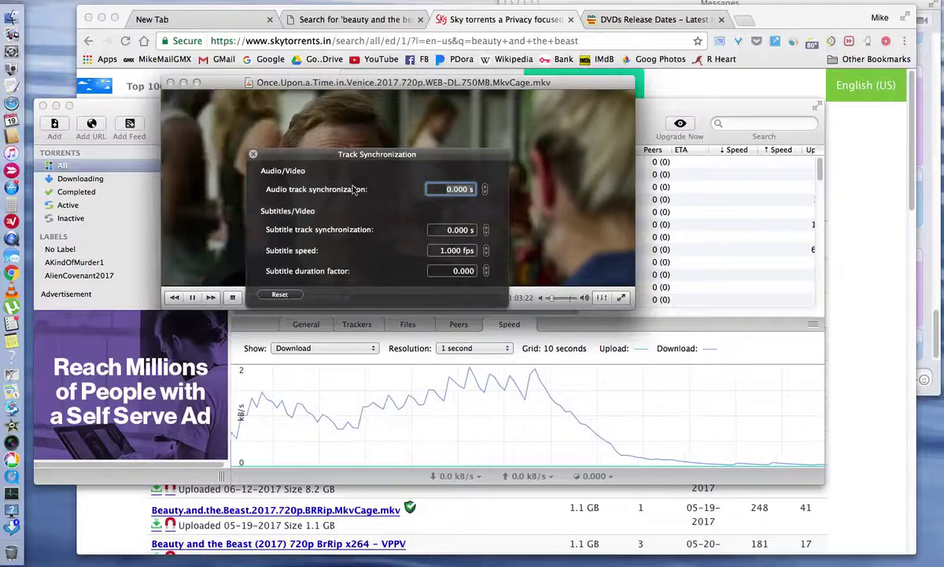
left_click(486, 187)
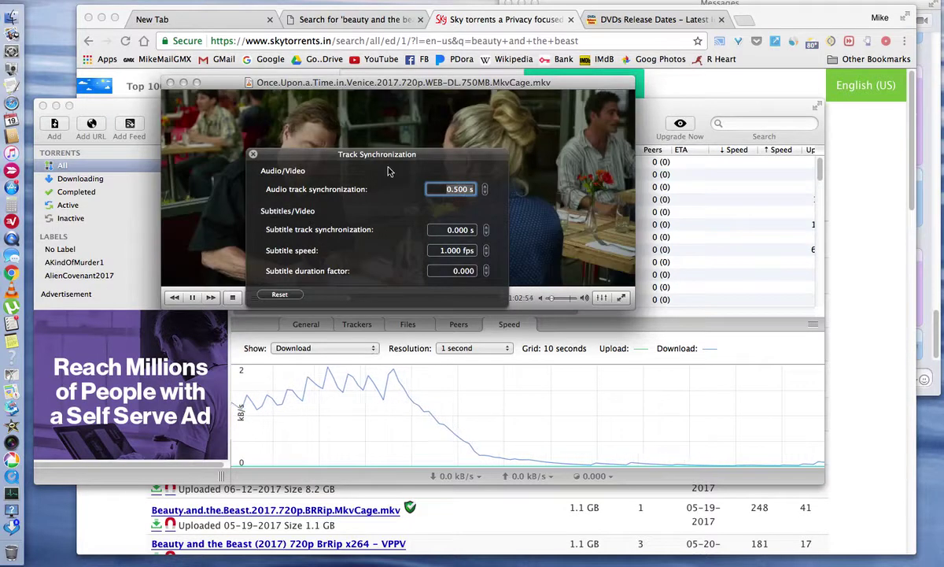
left_click(253, 154)
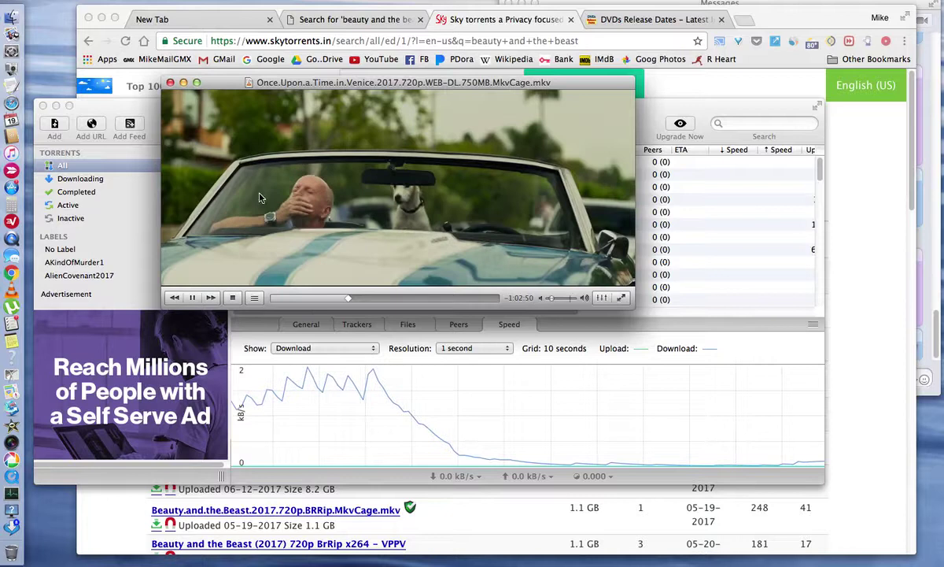
Pause the movie and view the Live equalizer preset without changing it
left_click(194, 300)
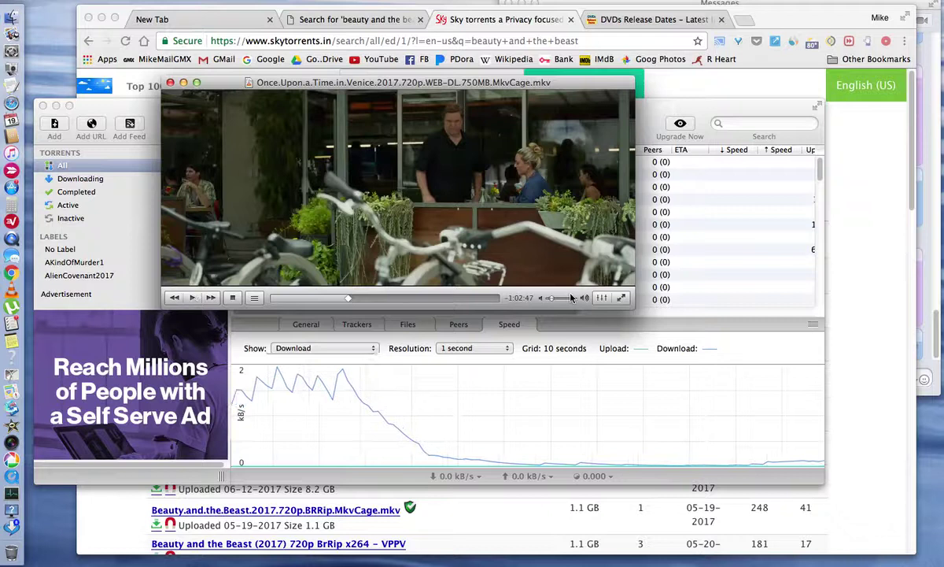
left_click(602, 299)
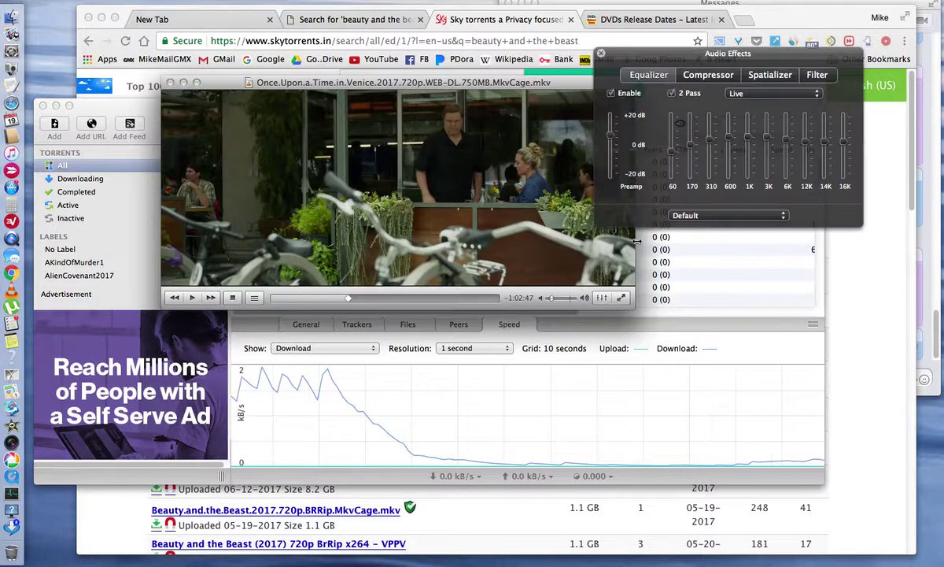
left_click_drag(679, 51, 515, 80)
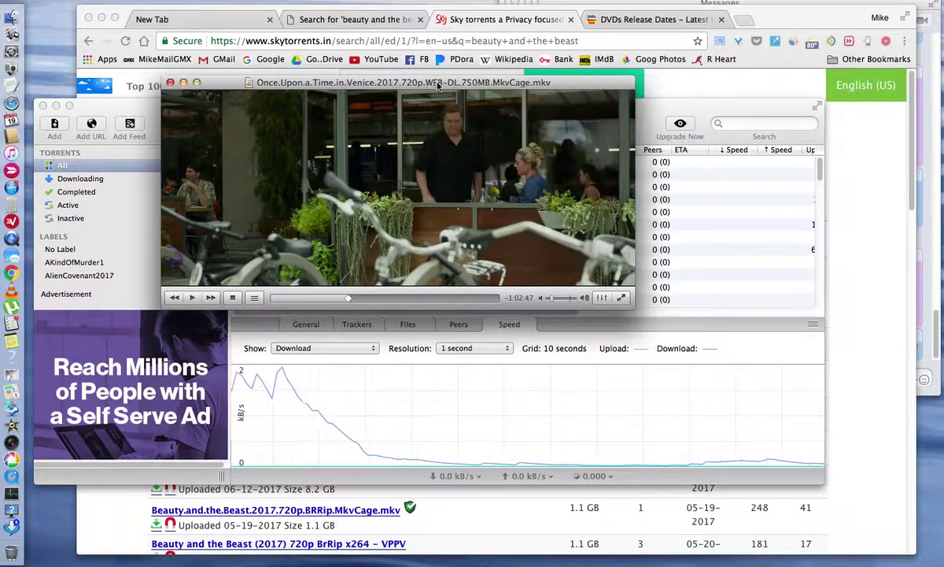
left_click(437, 82)
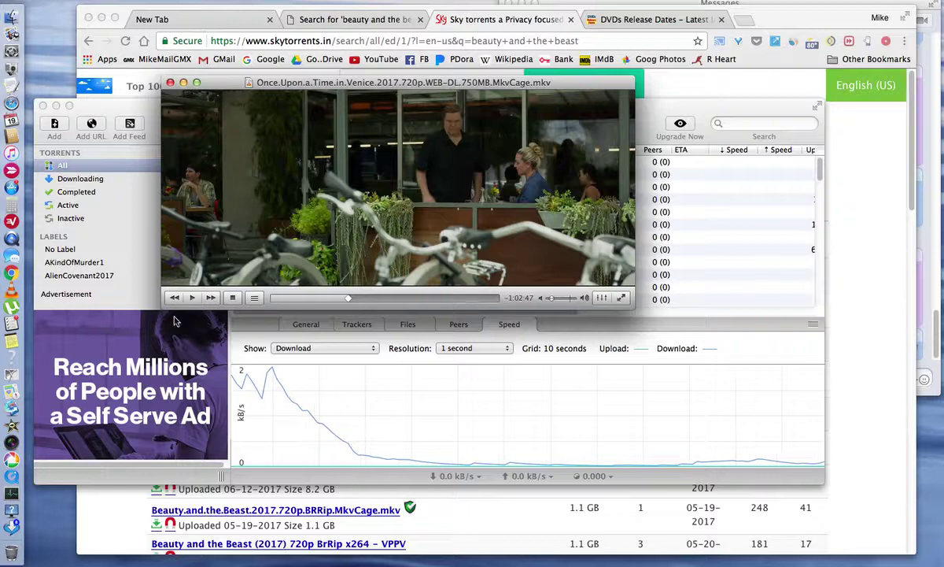
Stop the movie, move VLC's playlist to the upper left, and return to µTorrent
left_click(234, 297)
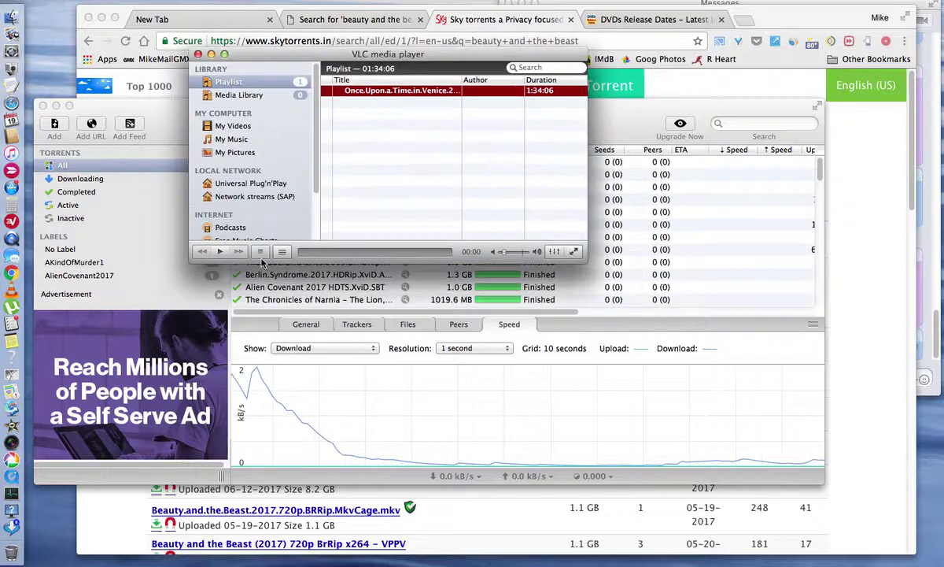
left_click_drag(453, 57, 307, 26)
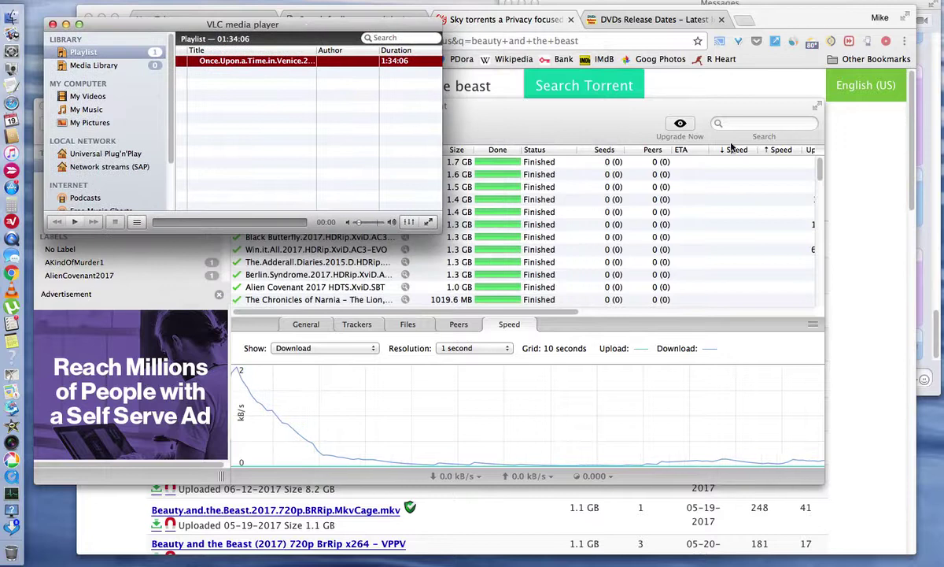
left_click(623, 126)
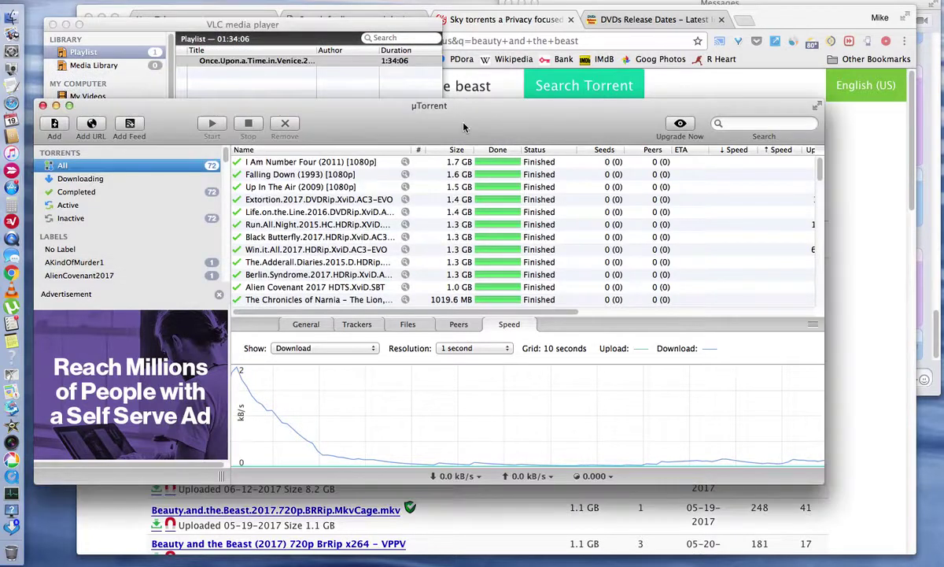